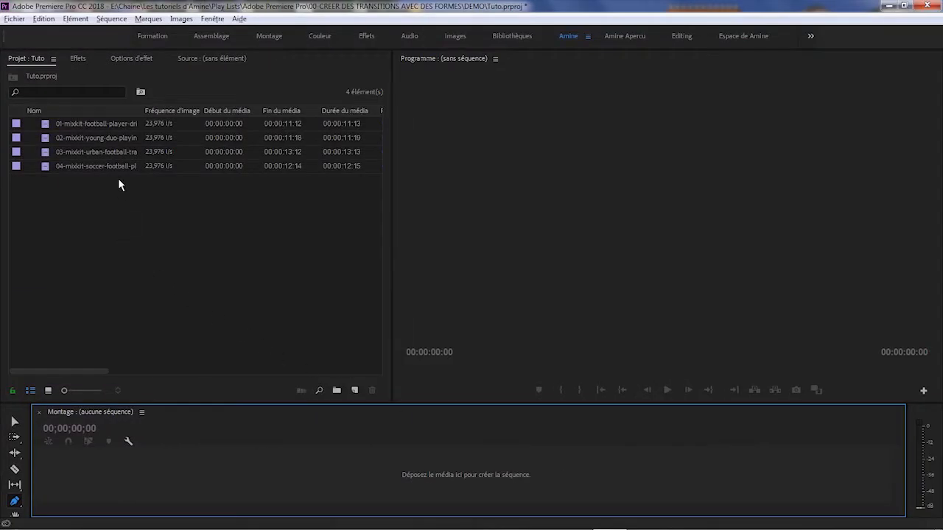
# - Create a sequence from all four football clips placed one after another, and enlarge the timeline area to show its tracks
pyautogui.click(101, 123)
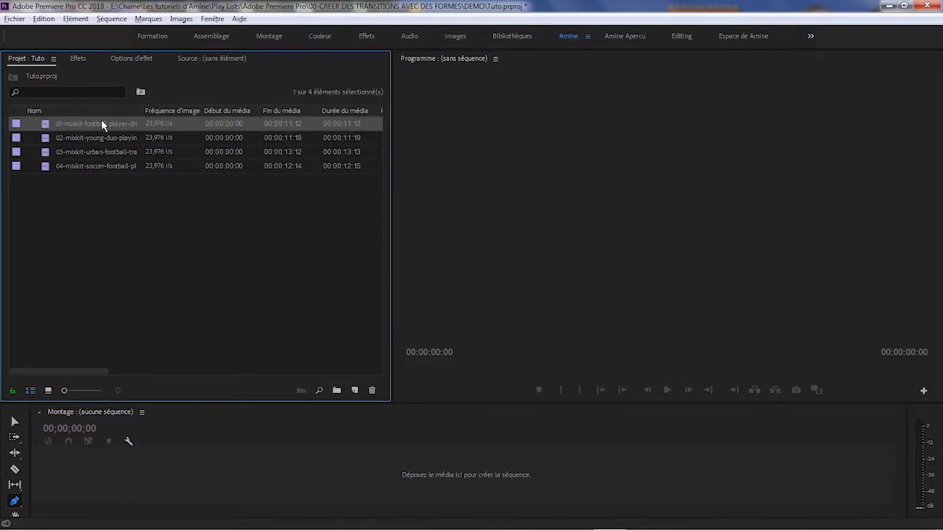
pyautogui.hotkey('shift', 'Down')
pyautogui.hotkey('shift', 'Down')
pyautogui.hotkey('shift', 'Down')
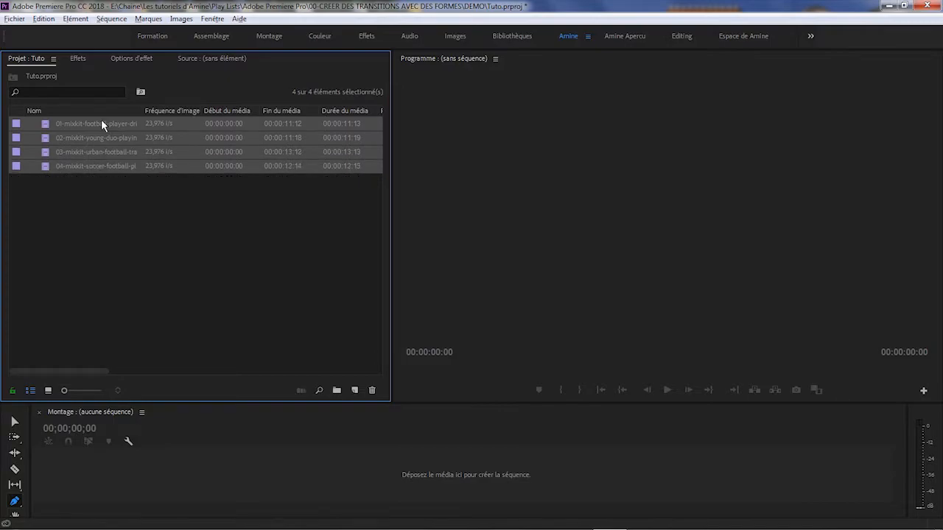
pyautogui.moveTo(101, 123); pyautogui.dragTo(112, 481)
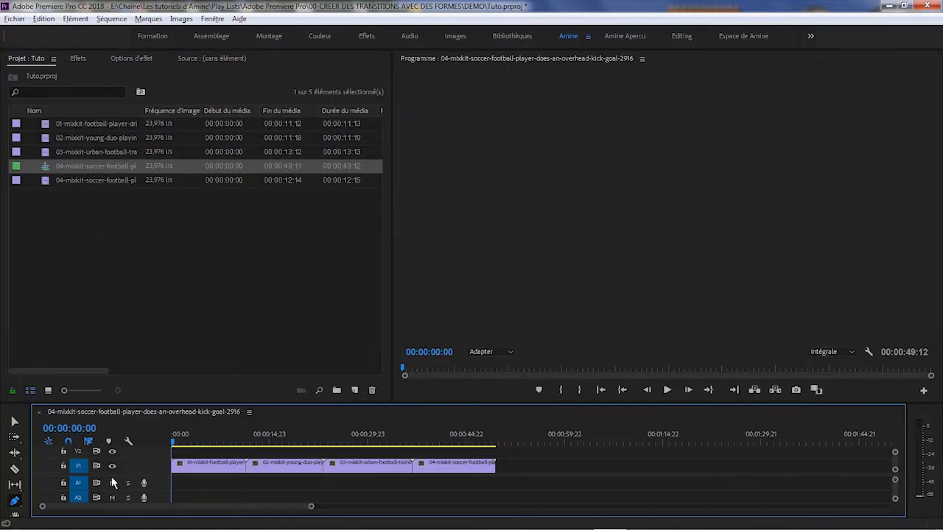
pyautogui.moveTo(305, 403); pyautogui.dragTo(312, 369)
pyautogui.moveTo(162, 457); pyautogui.dragTo(169, 479)
# - Play the assembled sequence through to its end and return the playhead to the start
pyautogui.click(669, 356)
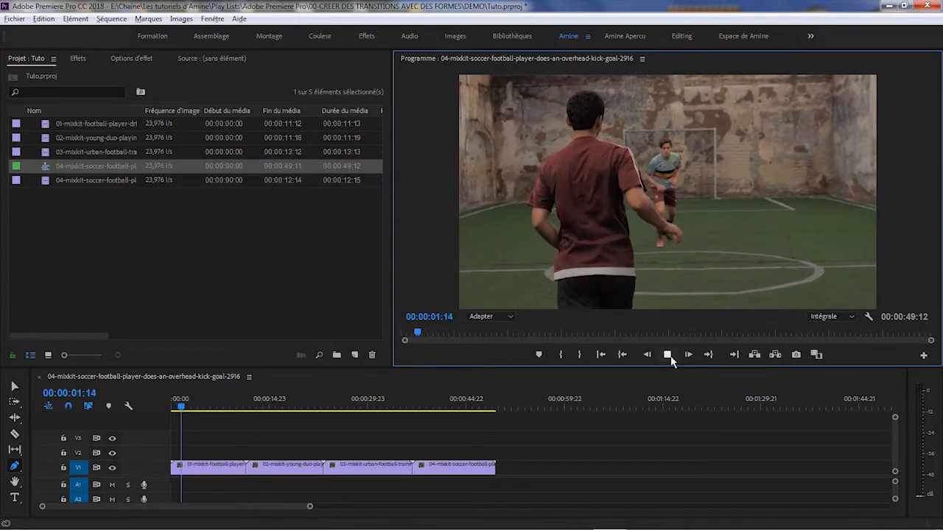
pyautogui.press('l')
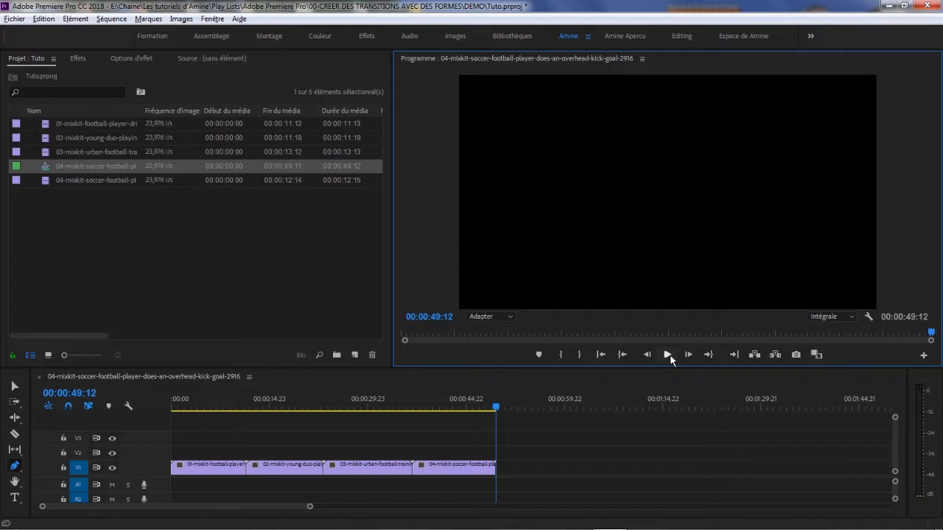
pyautogui.click(621, 355)
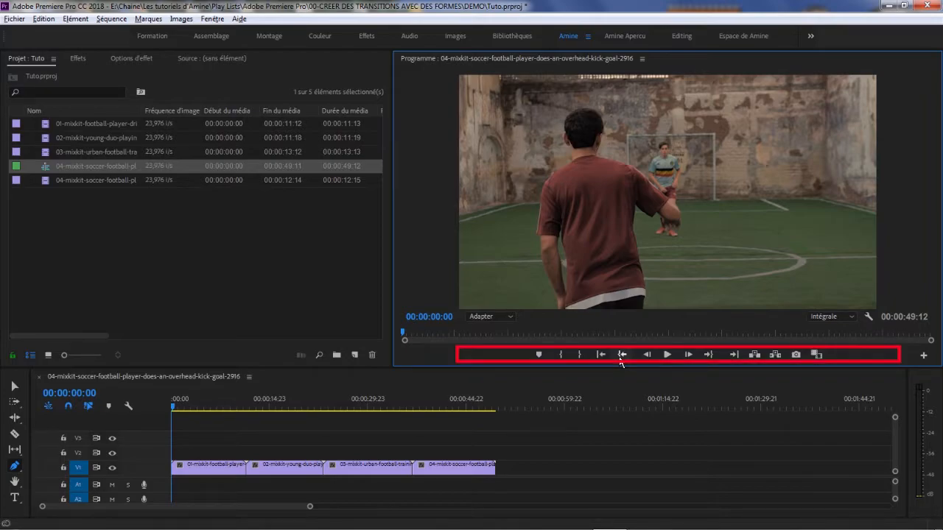
# - Place the Go to In Point control among the program monitor's transport controls using the button editor
pyautogui.click(923, 356)
pyautogui.moveTo(647, 225); pyautogui.dragTo(619, 342)
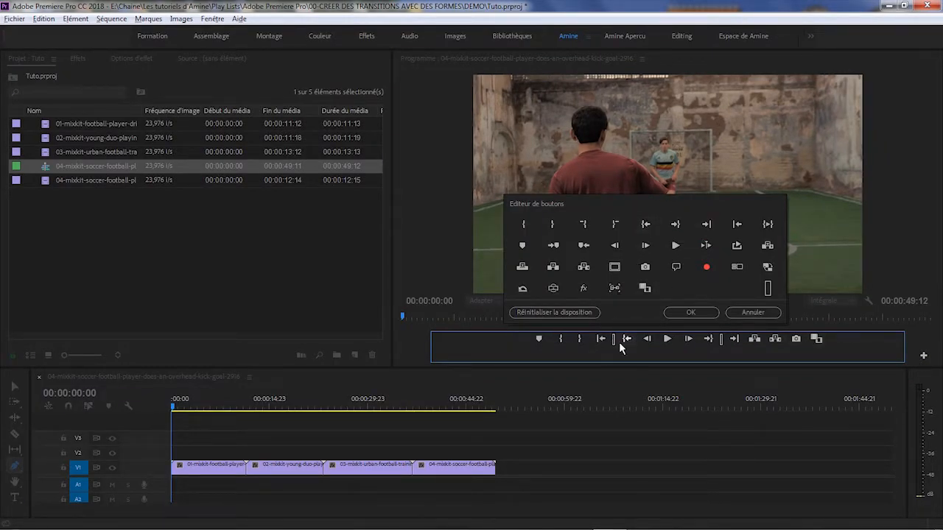
pyautogui.click(691, 313)
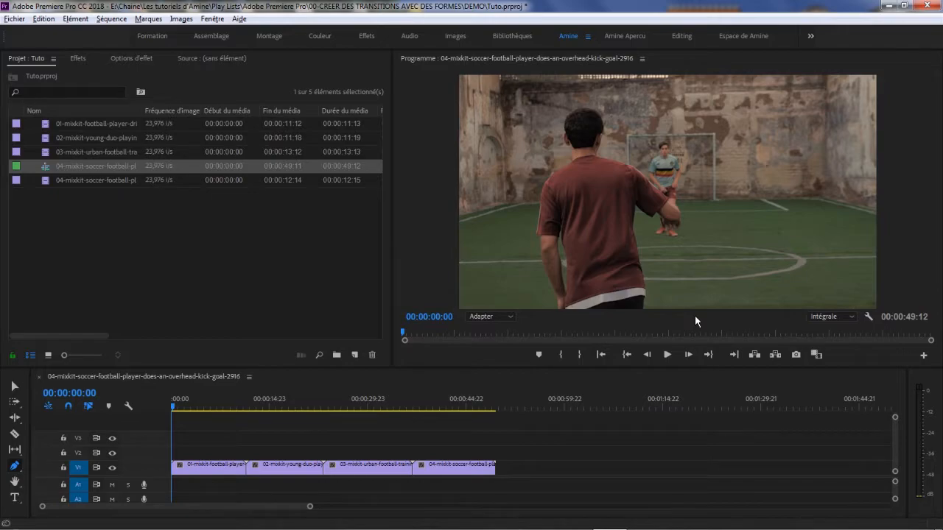
# - Move clip 02 onto track V2 at the start of the sequence, directly above clip 01
pyautogui.click(14, 387)
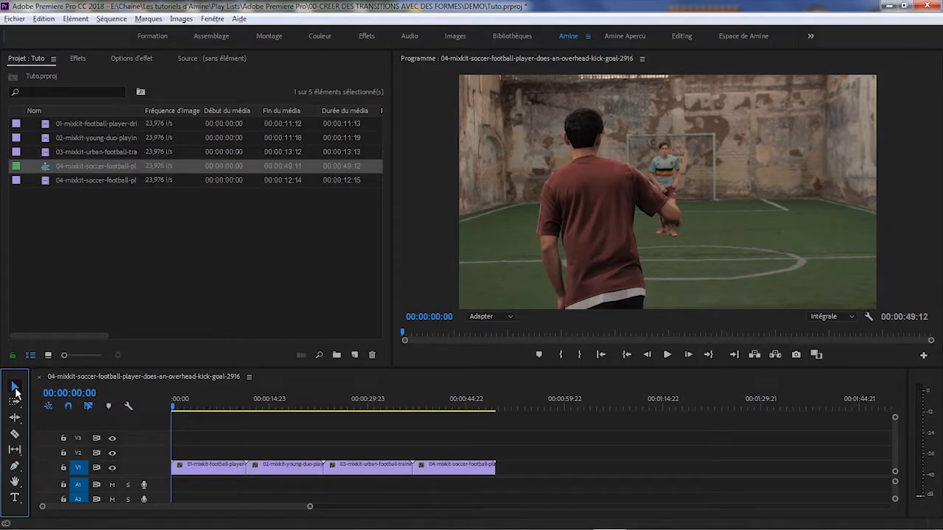
pyautogui.click(273, 473)
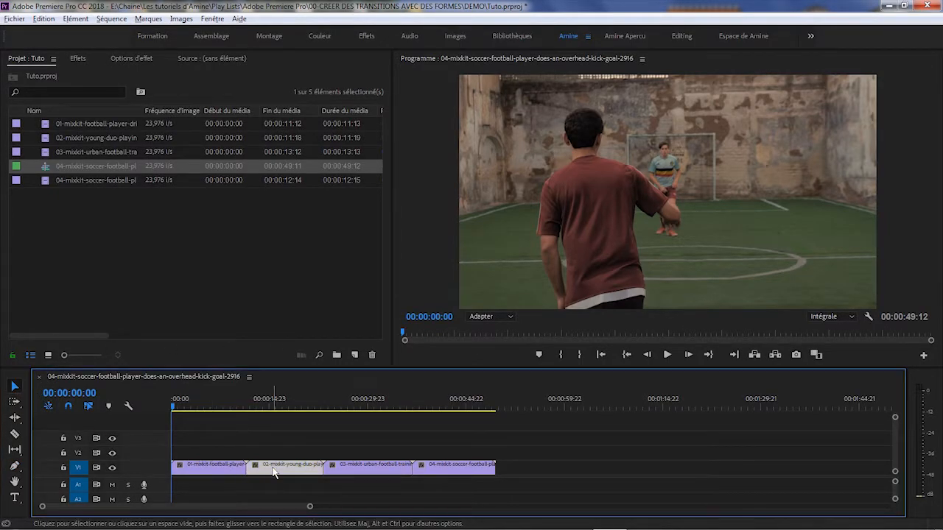
pyautogui.moveTo(273, 472); pyautogui.dragTo(202, 452)
pyautogui.moveTo(311, 507); pyautogui.dragTo(248, 512)
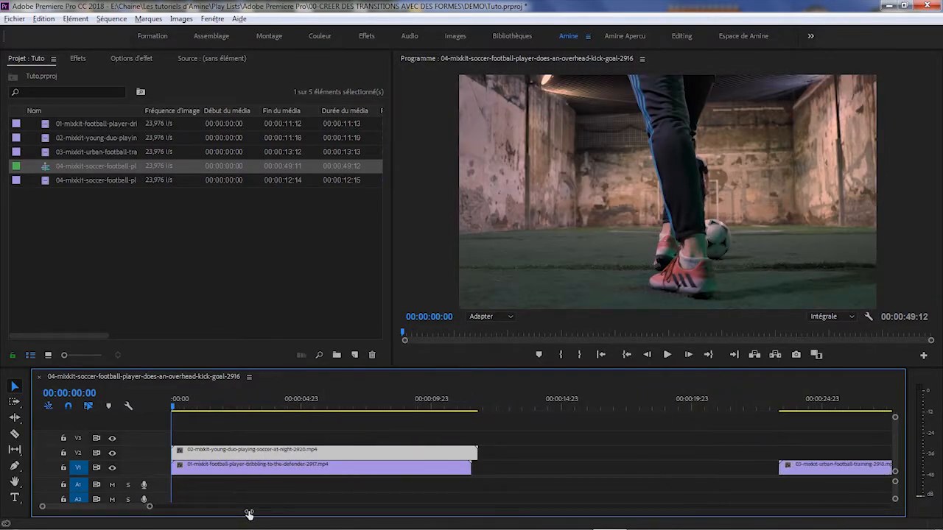
# - Split clip 02 on V2 at 00:00:02:00 with the Razor tool
pyautogui.click(428, 317)
pyautogui.write('2')
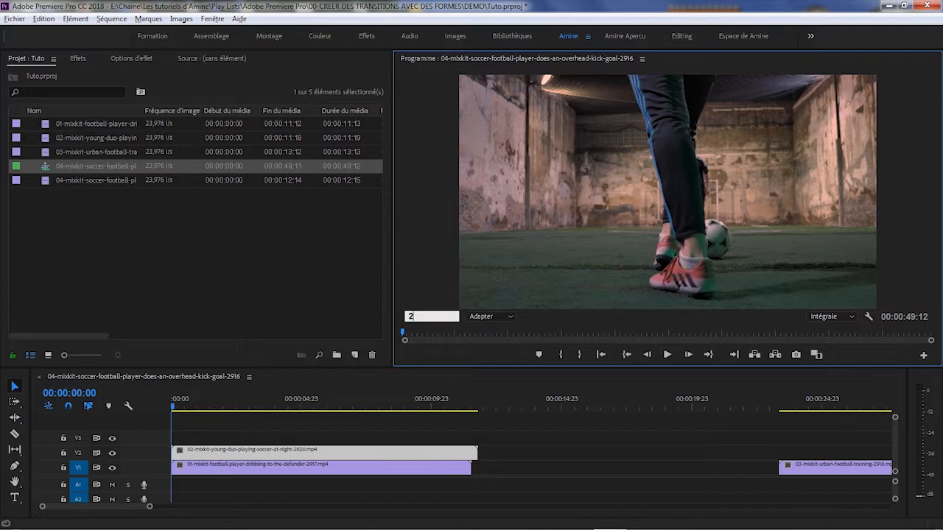
pyautogui.write(':00')
pyautogui.press('Return')
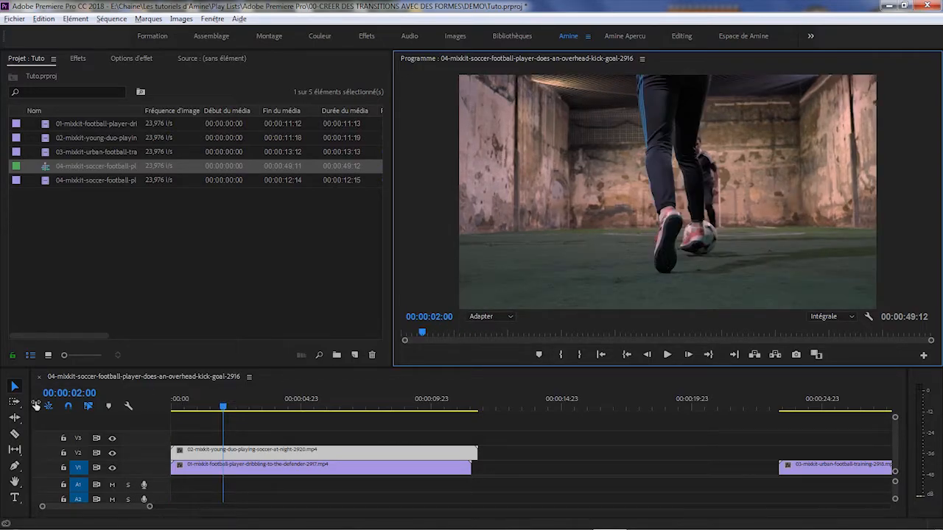
pyautogui.click(13, 436)
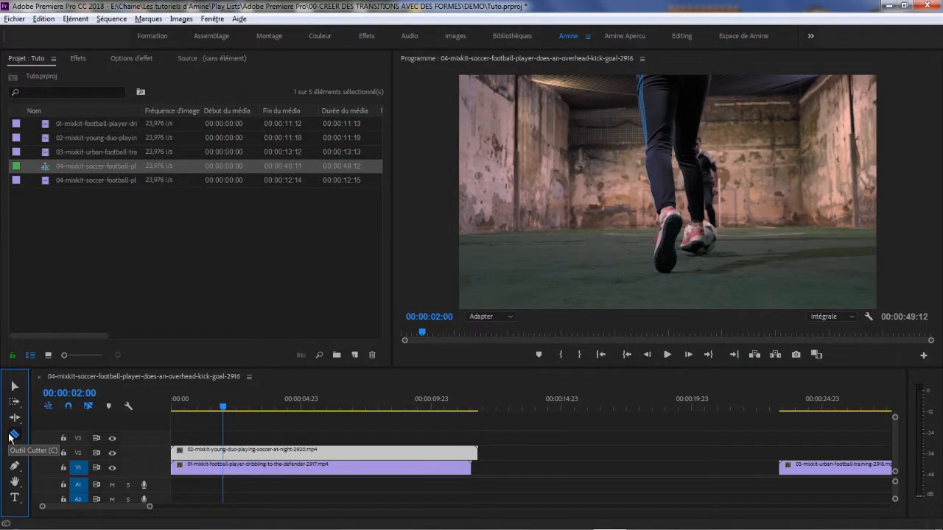
pyautogui.click(224, 452)
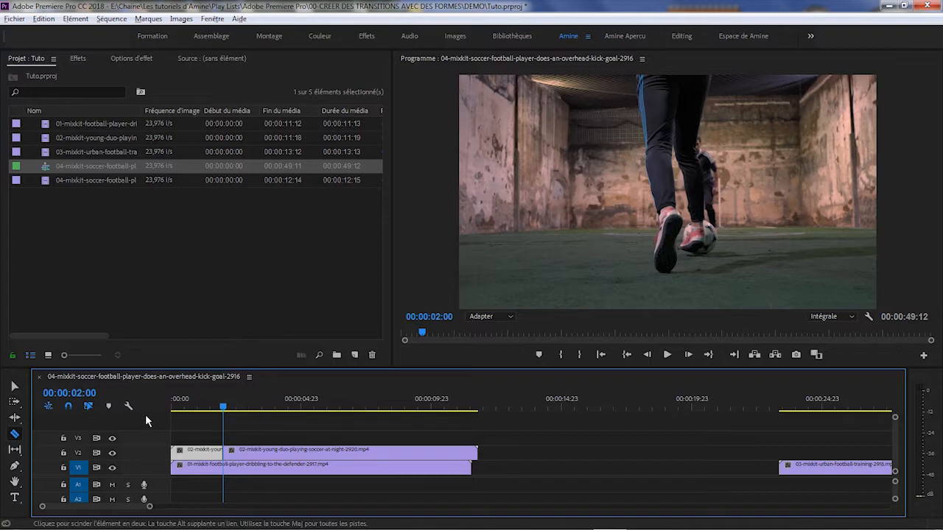
# - Place the long part of clip 02 on V1 directly after clip 01, and its two-second part on V2 ending at that cut
pyautogui.click(14, 386)
pyautogui.moveTo(255, 454); pyautogui.dragTo(503, 483)
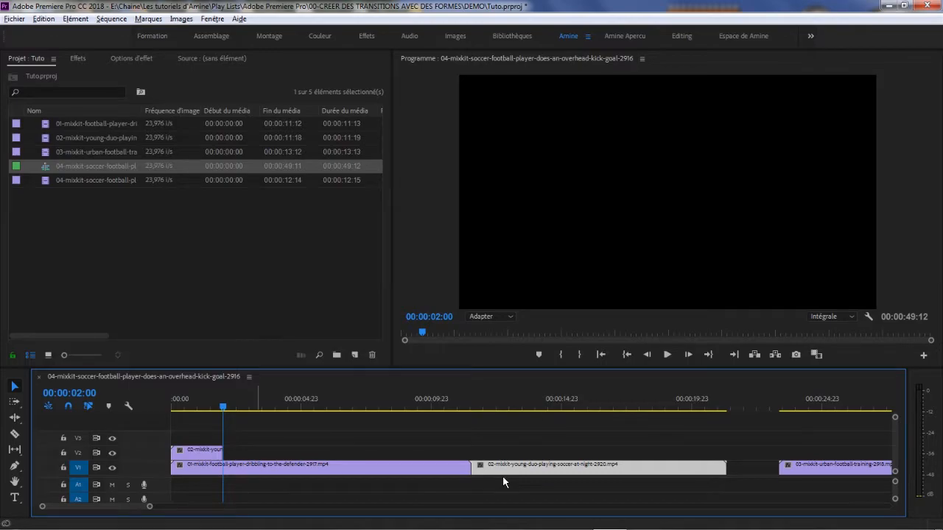
pyautogui.moveTo(184, 452); pyautogui.dragTo(428, 458)
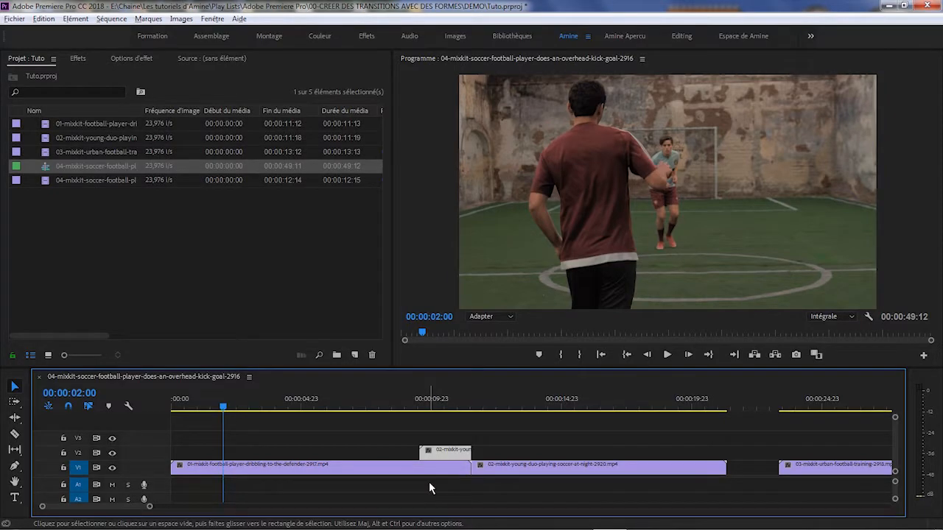
# - Play the sequence from about 9 seconds to 00:00:11:00 to check the overlap before the second clip
pyautogui.click(404, 410)
pyautogui.press('space')
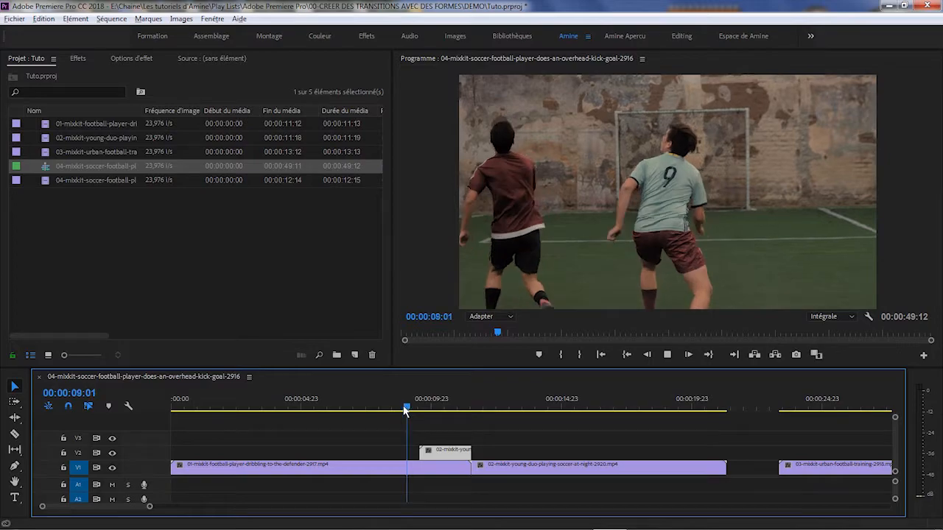
pyautogui.press('space')
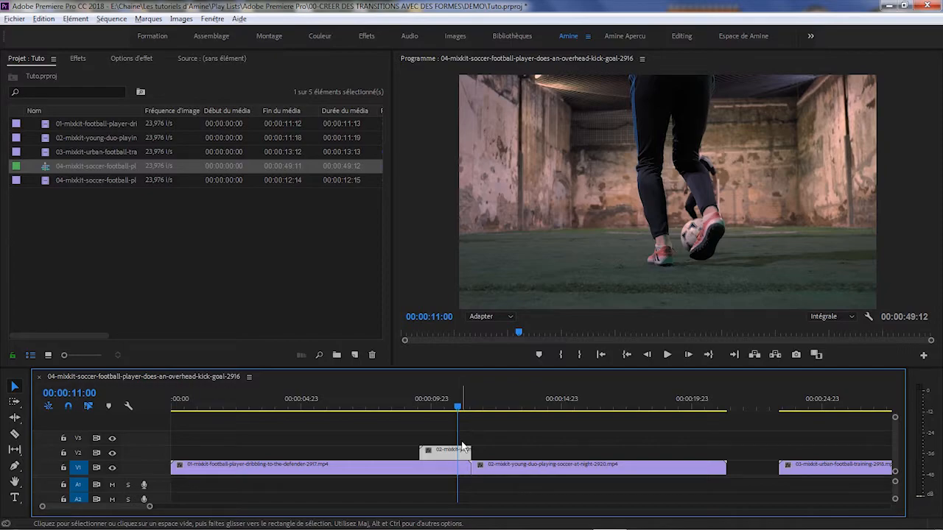
# - Draw a perfect white circle near the centre of the frame with the Ellipse tool
pyautogui.click(17, 470)
pyautogui.click(19, 471)
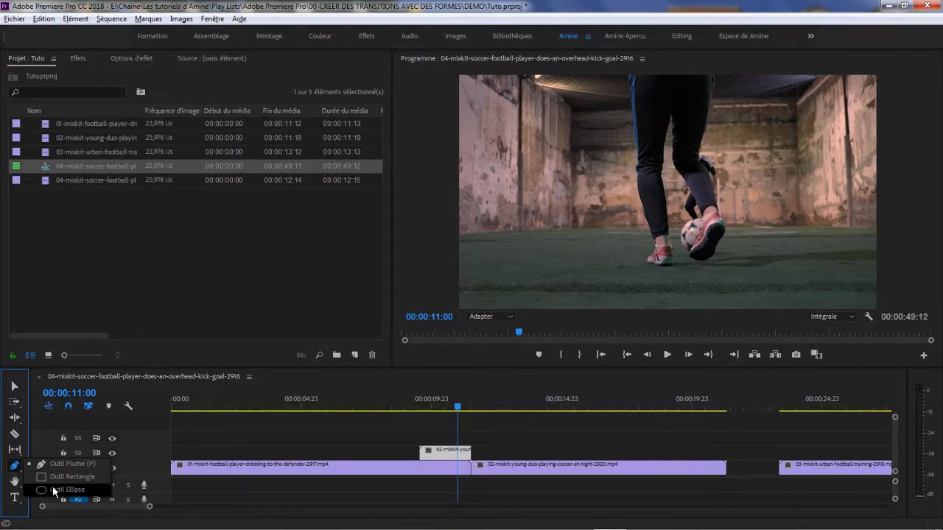
pyautogui.click(54, 492)
pyautogui.press('shift')
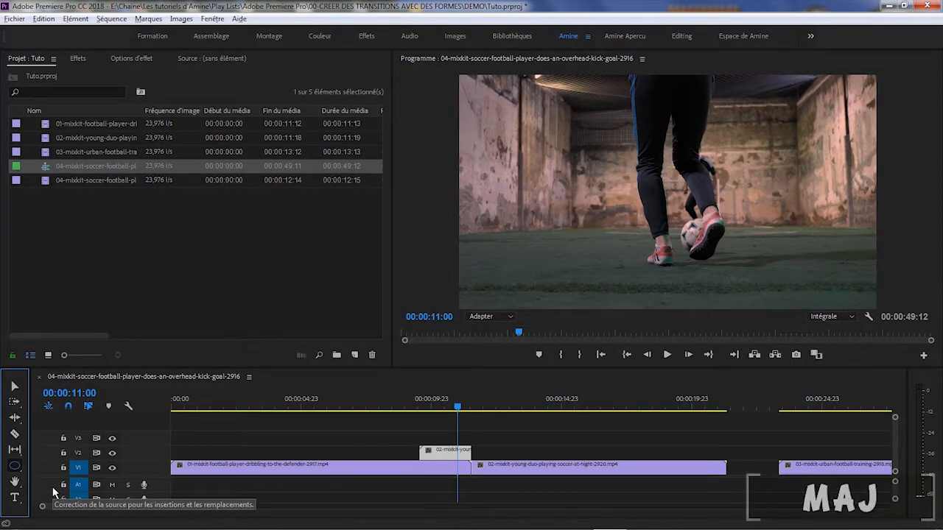
pyautogui.moveTo(608, 156)
pyautogui.mouseDown()
pyautogui.moveTo(627, 198)
pyautogui.moveTo(685, 233)
pyautogui.moveTo(676, 262)
pyautogui.mouseUp()
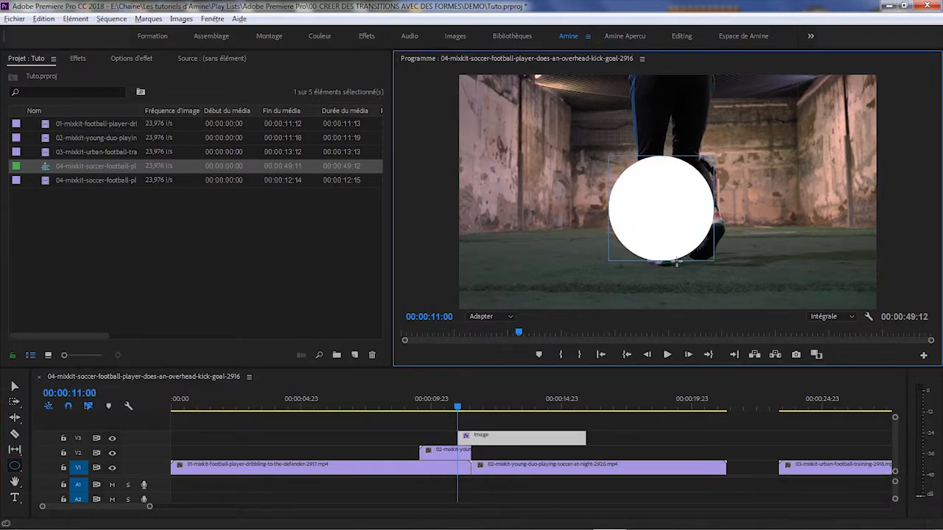
# - Fit the circle's graphic clip on V3 to the two-second clip on V2 and move the playhead to 00:00:10:10
pyautogui.click(15, 385)
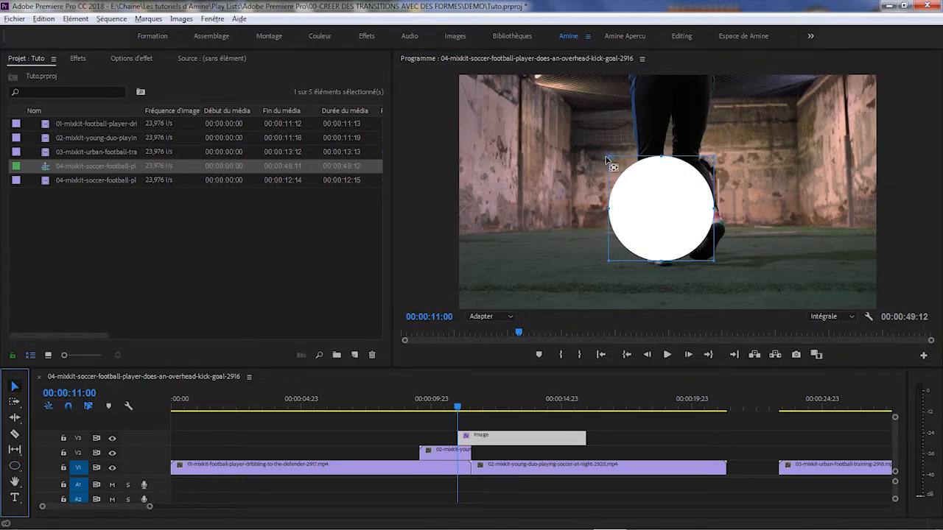
pyautogui.click(611, 164)
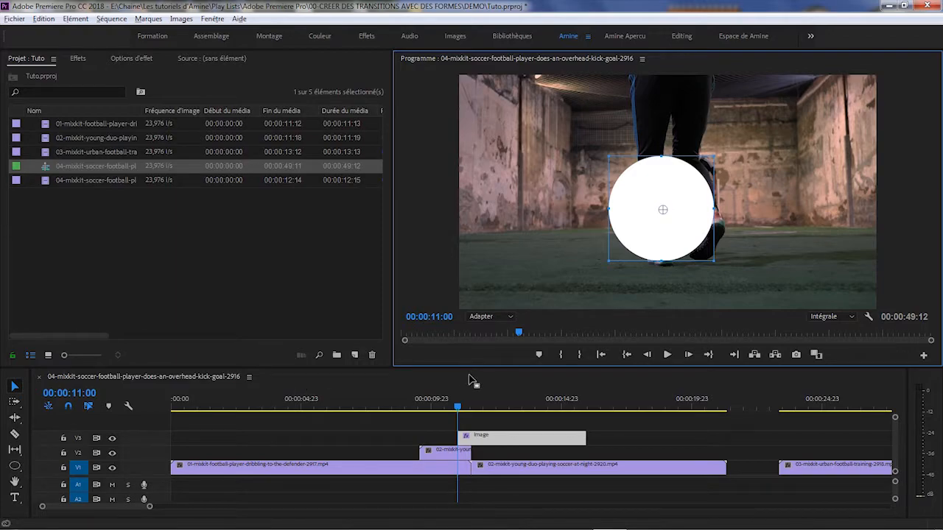
pyautogui.moveTo(484, 435); pyautogui.dragTo(451, 442)
pyautogui.moveTo(547, 439); pyautogui.dragTo(445, 413)
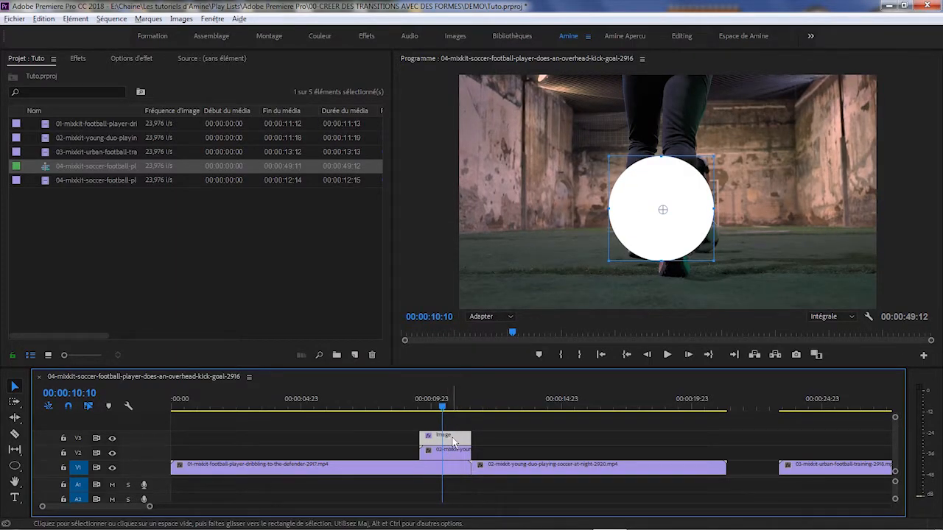
# - Set the circle's fill to white (FFFFFF) and enable a grey outline with a width of 40
pyautogui.click(133, 58)
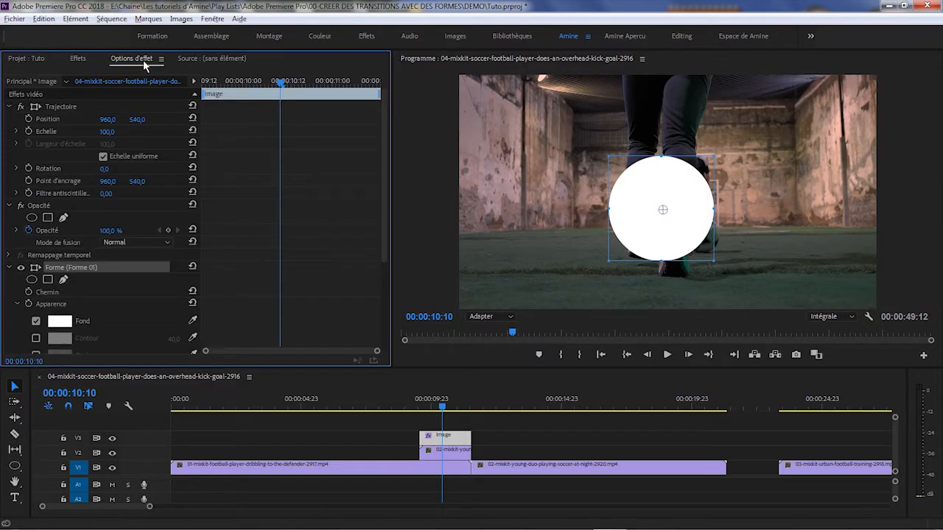
pyautogui.click(64, 325)
pyautogui.moveTo(447, 252); pyautogui.dragTo(334, 385)
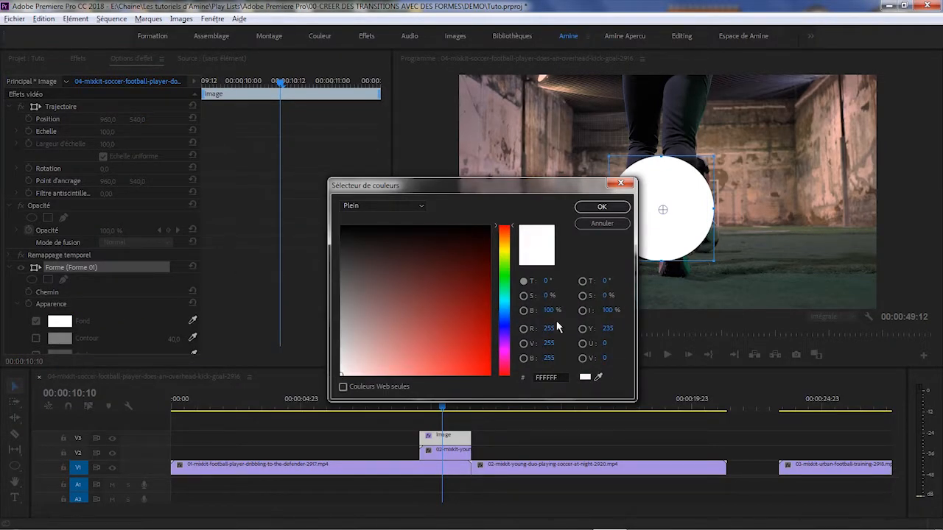
pyautogui.click(598, 208)
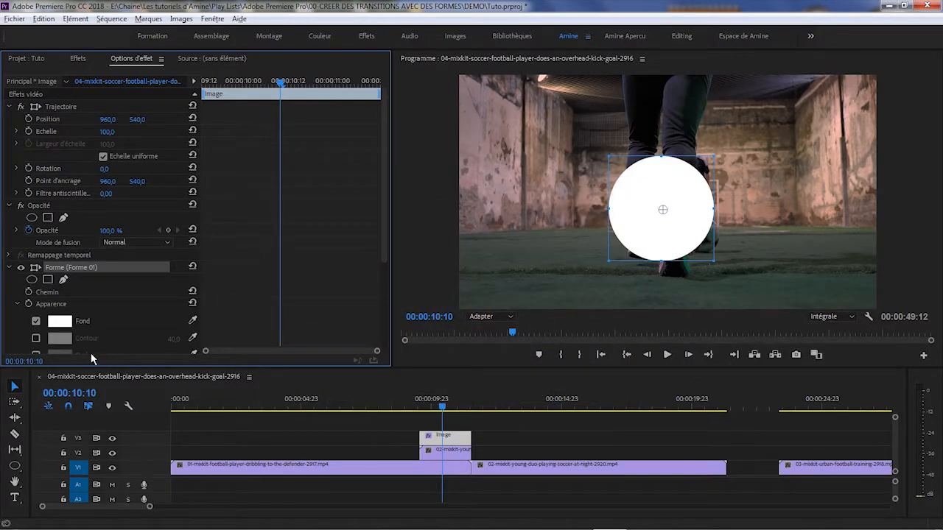
pyautogui.click(36, 339)
pyautogui.click(173, 339)
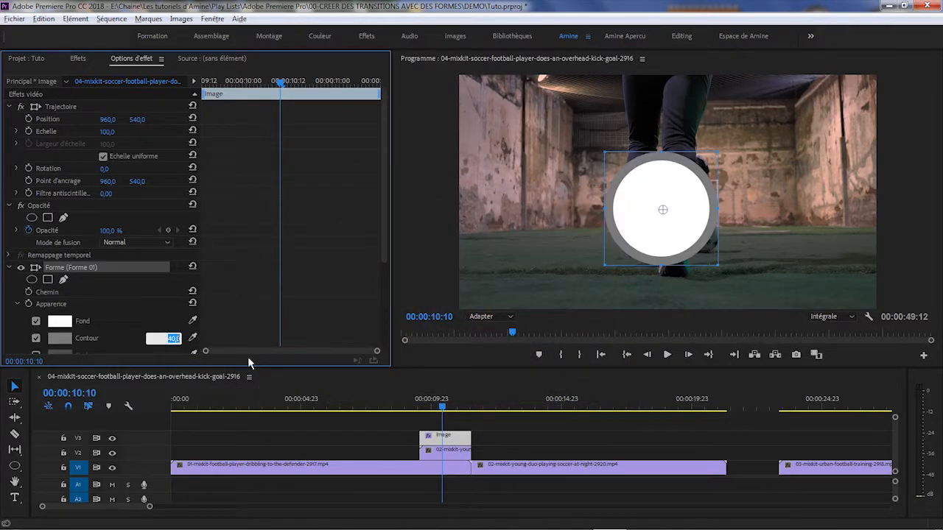
pyautogui.write('40')
pyautogui.press('Return')
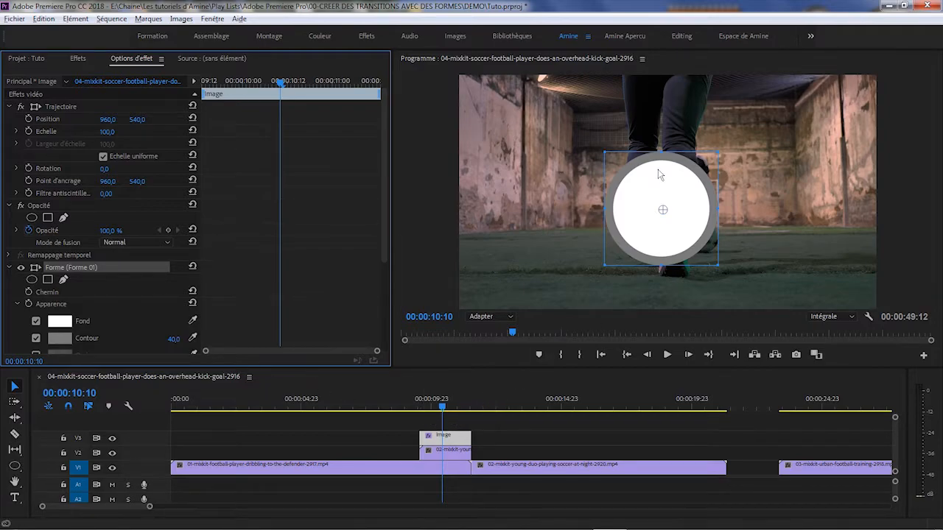
# - Move the circle beyond the frame's lower-right corner to about 2164, 1330, and set a shape position keyframe at the graphic clip's start
pyautogui.moveTo(640, 235); pyautogui.dragTo(907, 384)
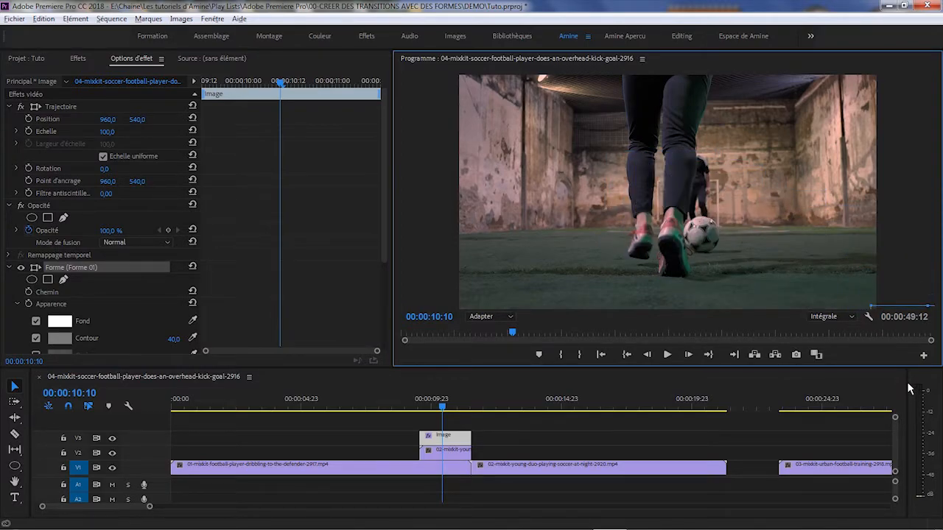
pyautogui.moveTo(383, 251); pyautogui.dragTo(389, 348)
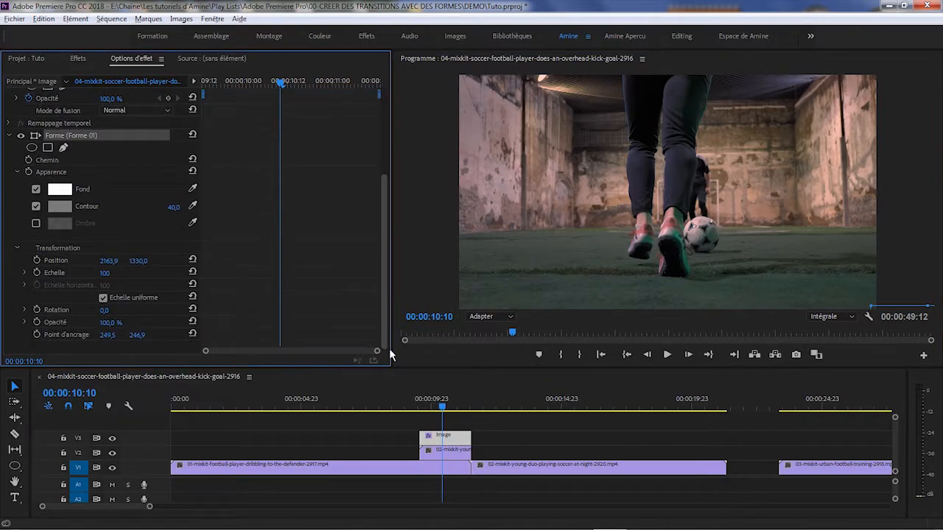
pyautogui.click(37, 260)
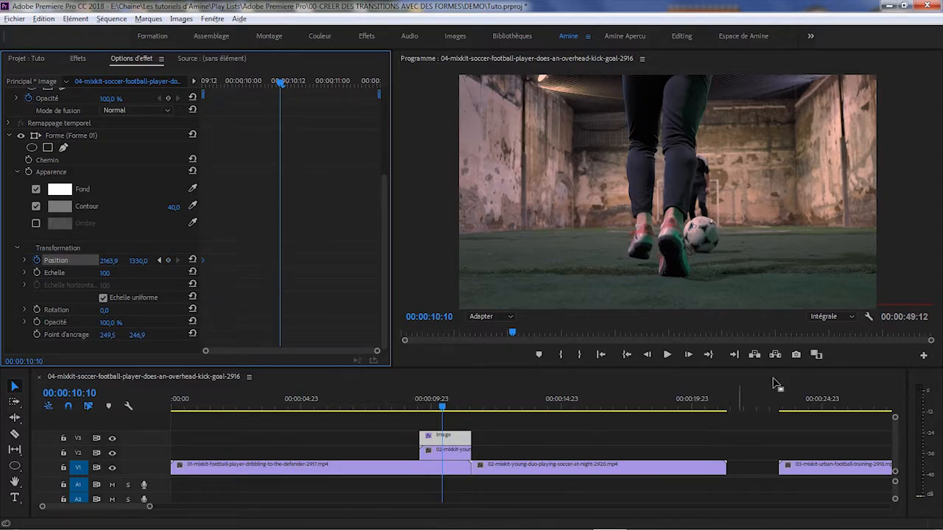
# - At 00:00:10:10, move the circle near the frame's centre at about 930, 543, and add a scale keyframe at 100
pyautogui.moveTo(892, 311); pyautogui.dragTo(628, 142)
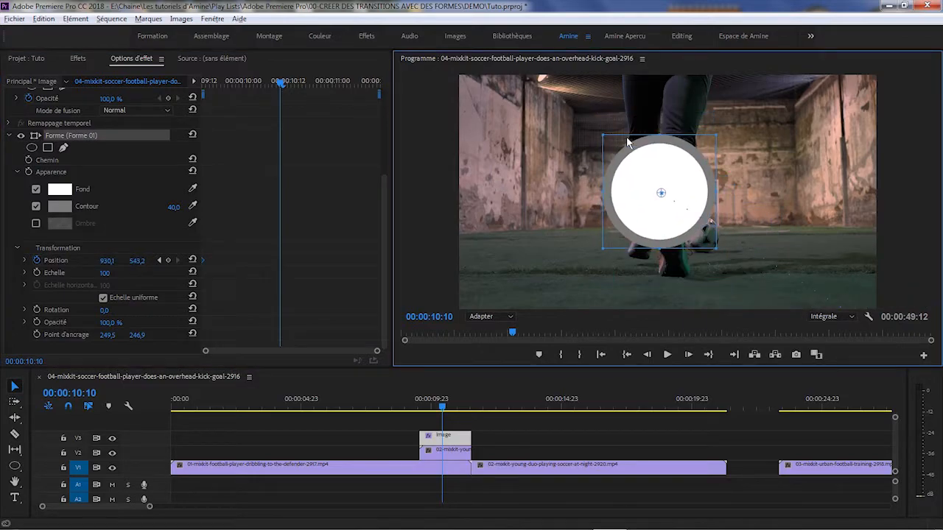
pyautogui.click(36, 273)
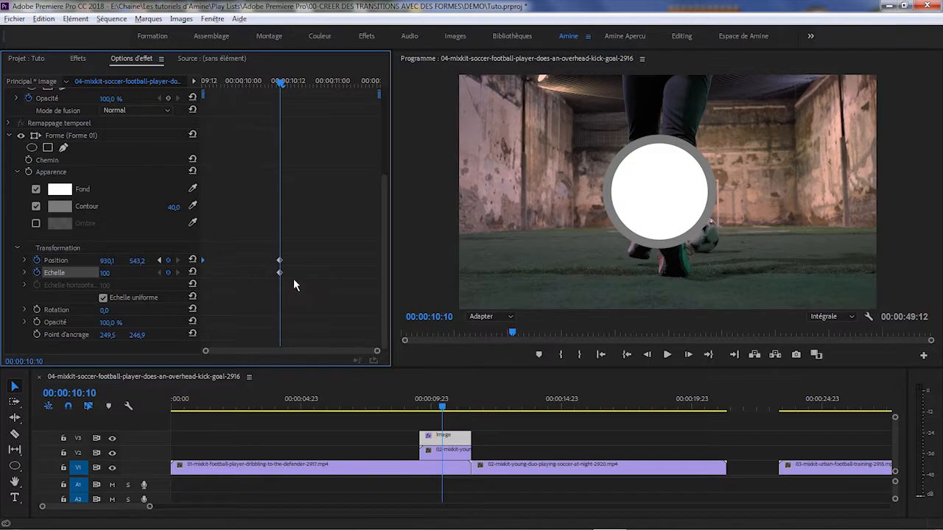
# - Move the circle's scale keyframe of 100 to the graphic clip's start and set the scale at 00:00:10:10 to 548
pyautogui.moveTo(280, 274); pyautogui.dragTo(201, 275)
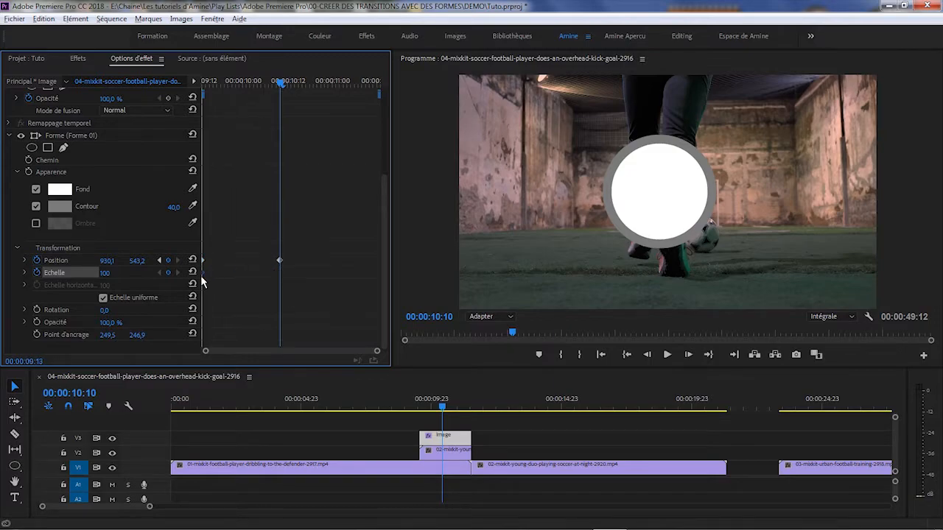
pyautogui.click(168, 273)
pyautogui.click(111, 274)
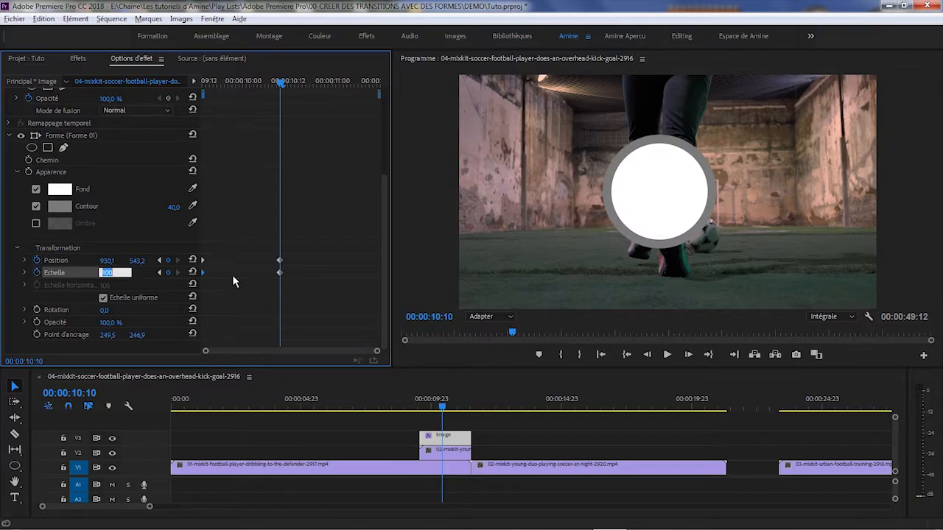
pyautogui.write('350')
pyautogui.press('Return')
pyautogui.click(110, 273)
pyautogui.press('Up')
pyautogui.press('Up')
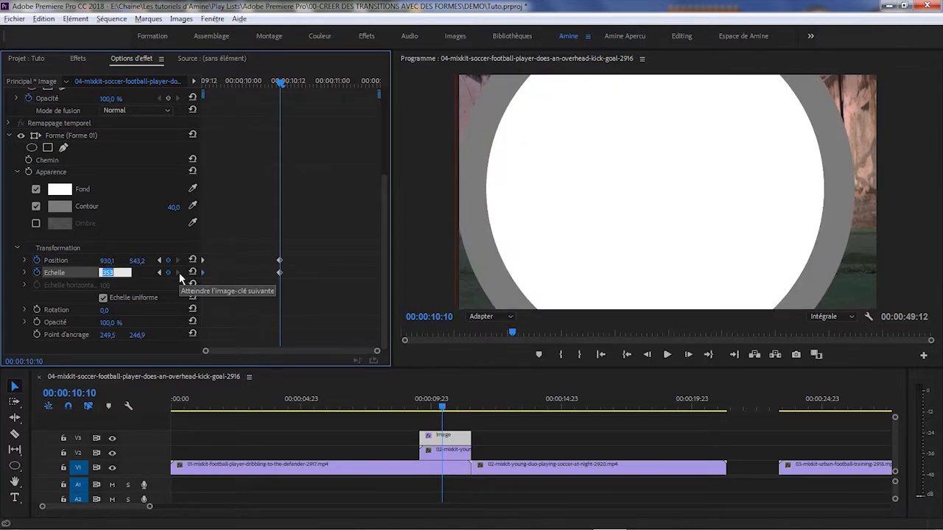
pyautogui.press('Up')
pyautogui.press('Up')
pyautogui.press('Up')
pyautogui.press('Up')
pyautogui.press('Up')
pyautogui.press('Up')
pyautogui.press('Up')
pyautogui.press('Up')
pyautogui.press('Up')
pyautogui.press('Up')
pyautogui.press('Up')
pyautogui.press('Up')
pyautogui.press('Up')
pyautogui.press('Up')
pyautogui.press('Up')
pyautogui.press('Up')
pyautogui.press('Up')
pyautogui.press('Up')
pyautogui.press('Up')
pyautogui.press('Up')
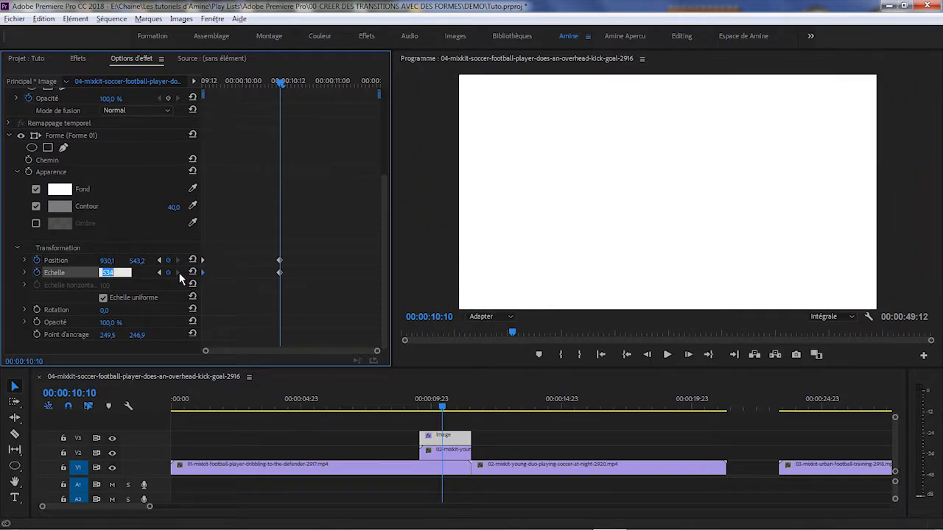
pyautogui.press('Return')
# - Move the second position and scale keyframes to the graphic clip's end, then set the playhead to 00:00:11:01
pyautogui.moveTo(267, 251); pyautogui.dragTo(383, 287)
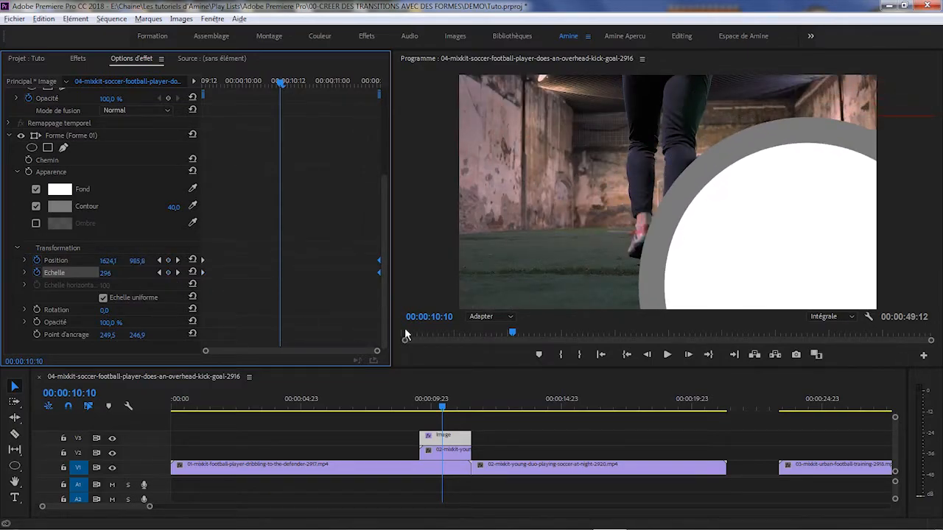
pyautogui.moveTo(442, 410)
pyautogui.mouseDown()
pyautogui.moveTo(418, 410)
pyautogui.moveTo(486, 411)
pyautogui.moveTo(458, 408)
pyautogui.mouseUp()
# - Apply Progressif temporal interpolation to the circle's end position and scale keyframes and Dégressif to its start keyframes
pyautogui.moveTo(365, 246); pyautogui.dragTo(382, 272)
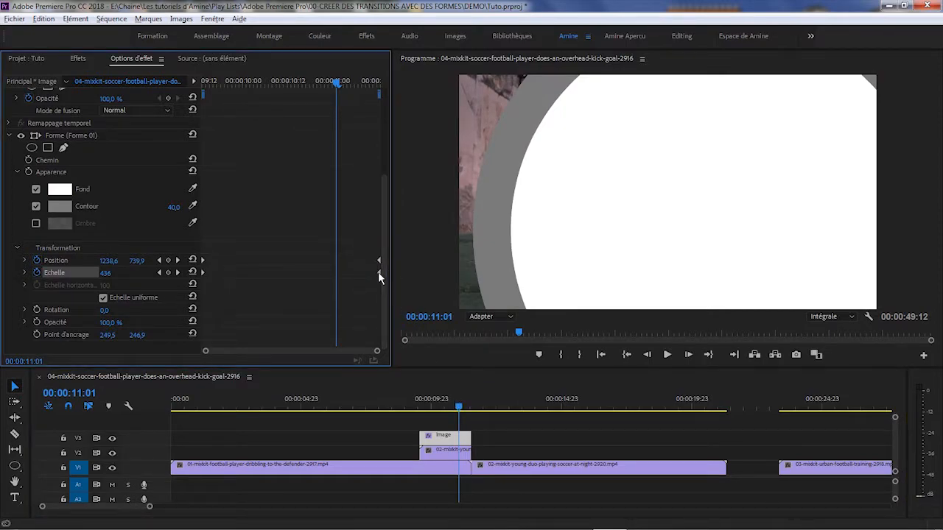
pyautogui.rightClick(378, 263)
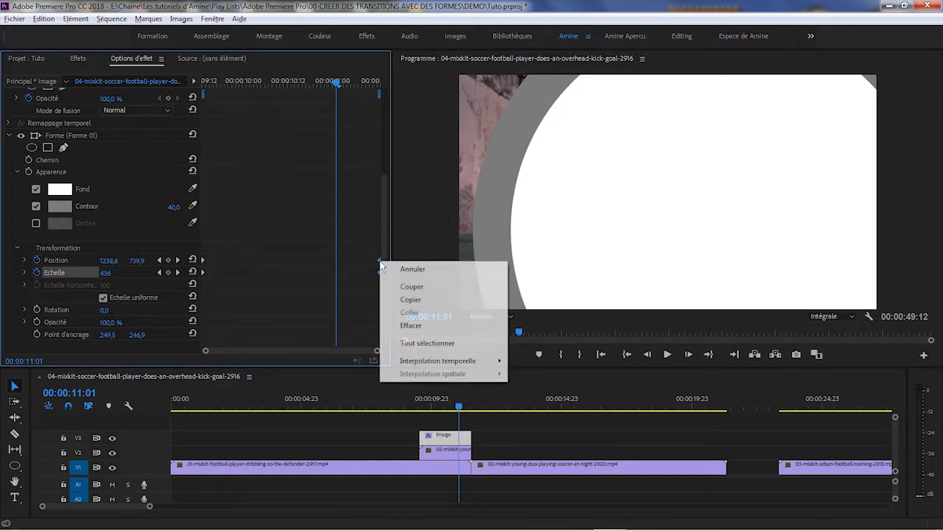
pyautogui.moveTo(433, 363)
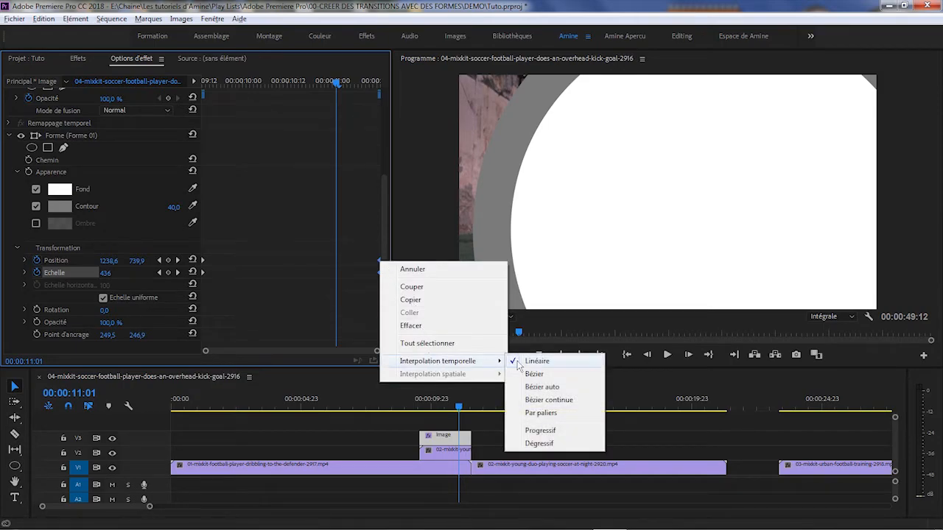
pyautogui.click(548, 433)
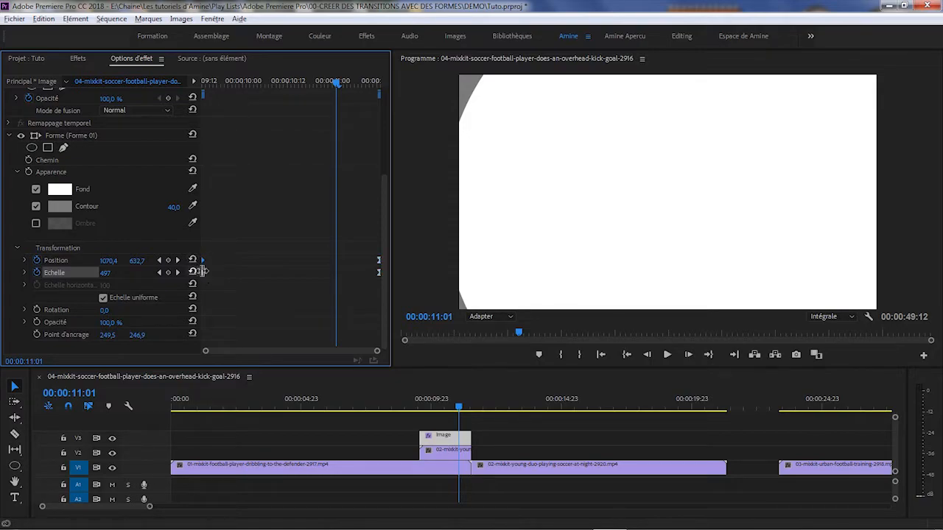
pyautogui.rightClick(203, 271)
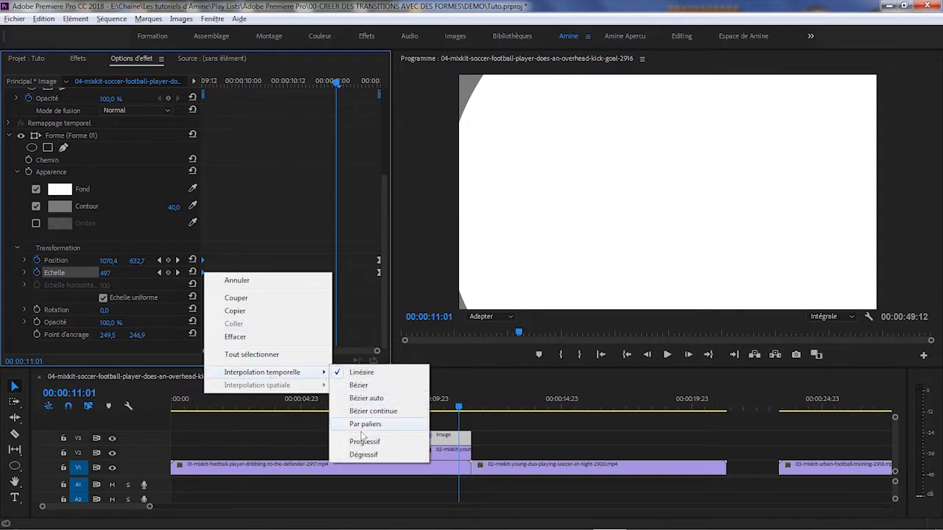
pyautogui.click(360, 450)
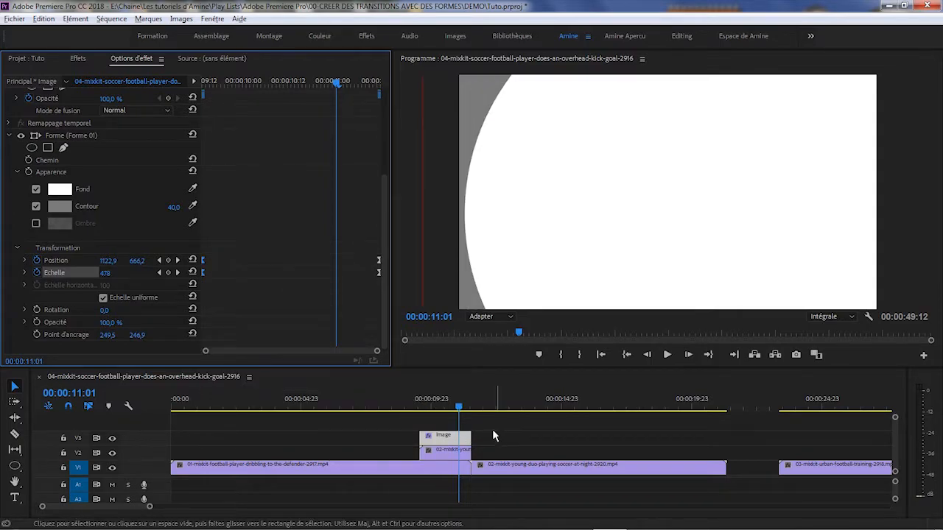
# - Play the circle animation from about 00:00:09:01 to check its movement and growth
pyautogui.click(407, 406)
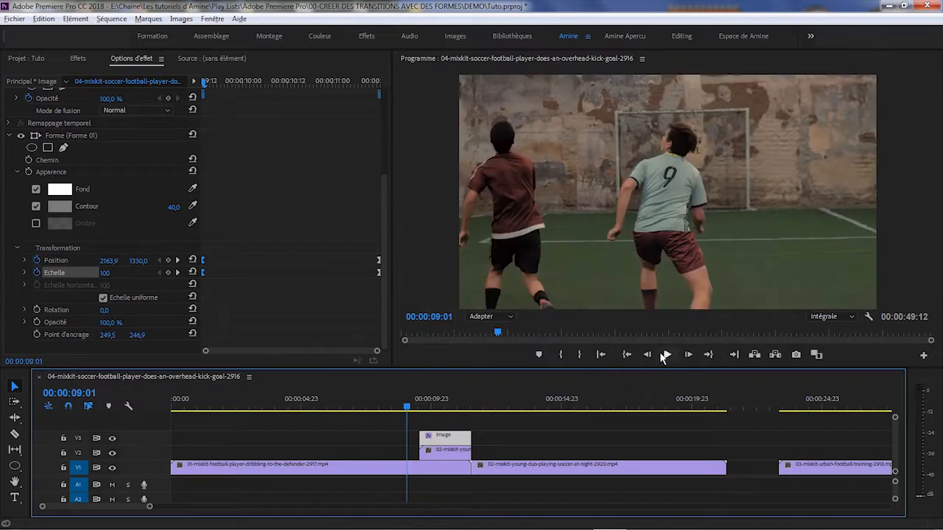
pyautogui.click(666, 355)
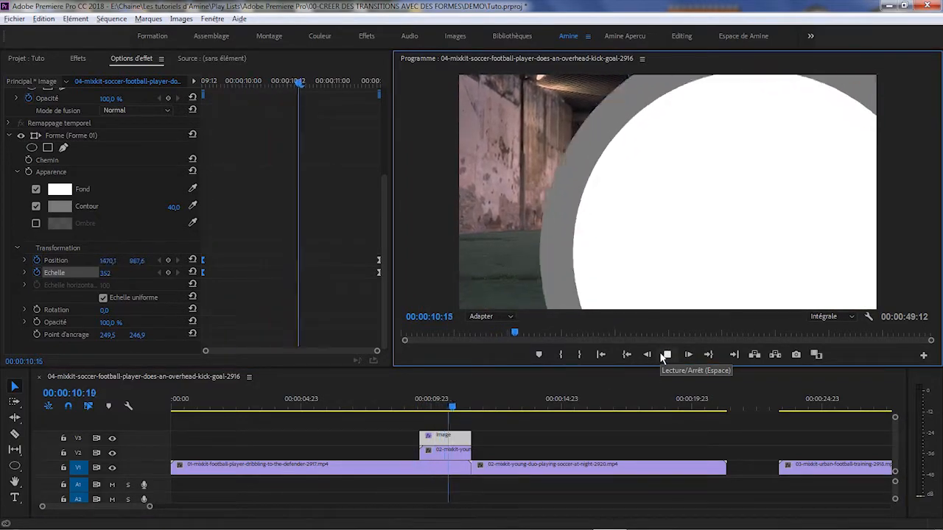
pyautogui.click(666, 355)
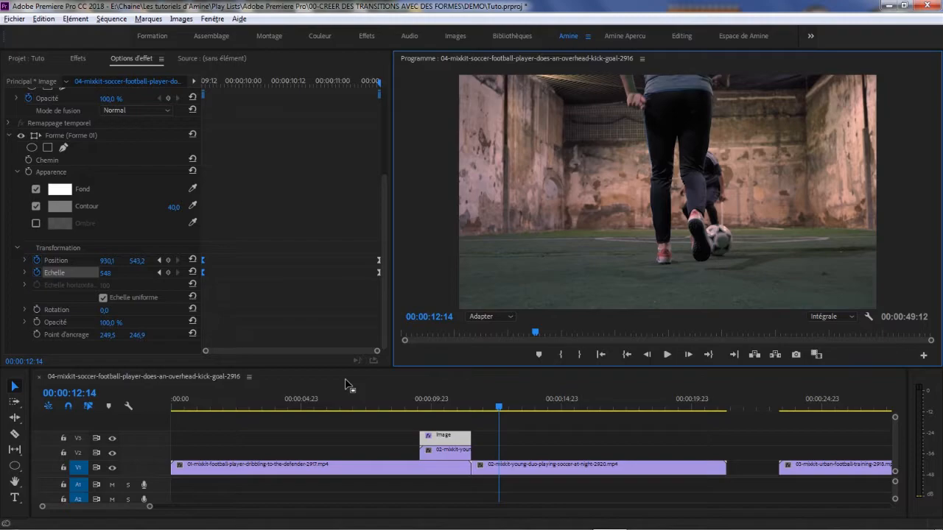
# - Search the effects for "incrus" and apply Incrustation Cache de piste to the overlapping clip on V2
pyautogui.click(448, 451)
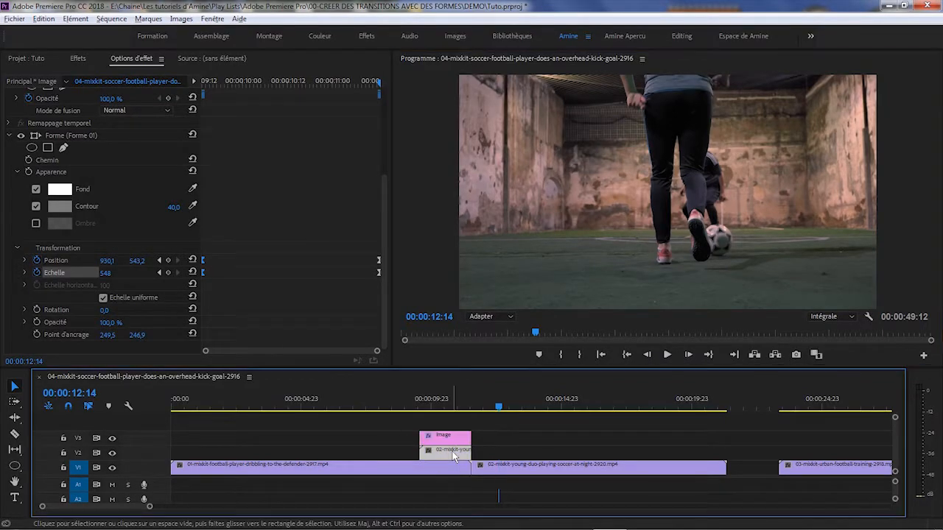
pyautogui.click(76, 61)
pyautogui.click(45, 73)
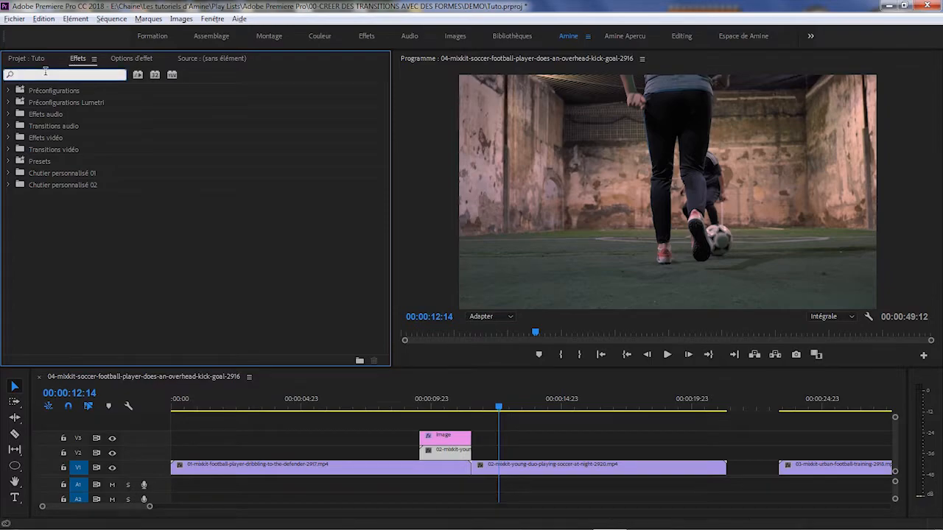
pyautogui.write('incrus')
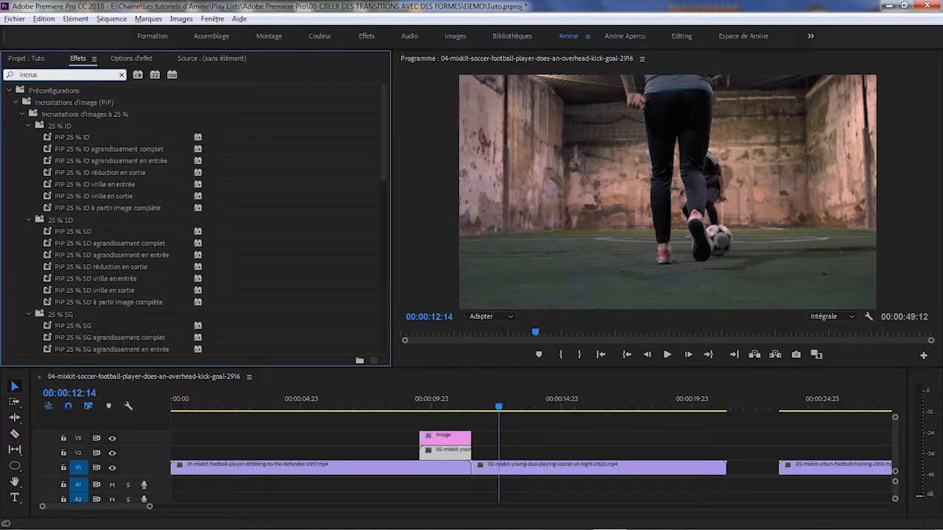
pyautogui.click(31, 115)
pyautogui.click(10, 90)
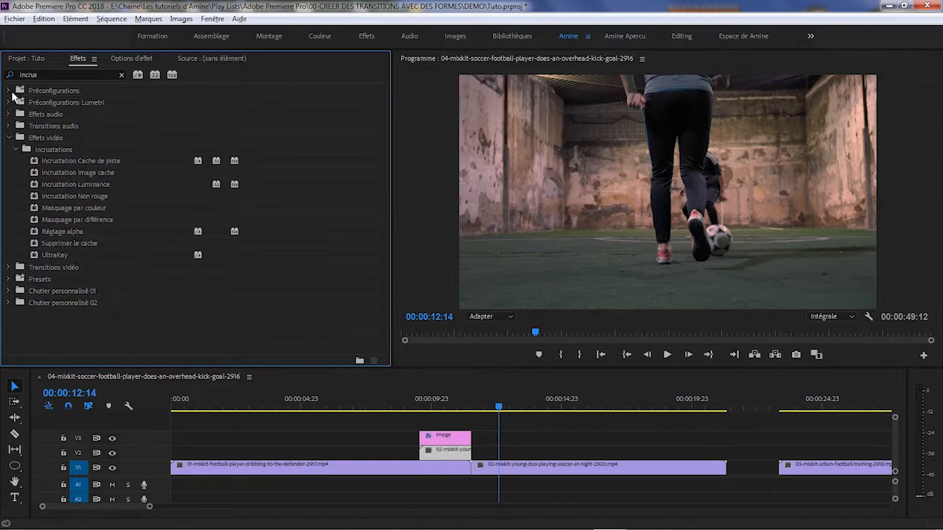
pyautogui.click(92, 165)
pyautogui.moveTo(91, 168); pyautogui.dragTo(440, 454)
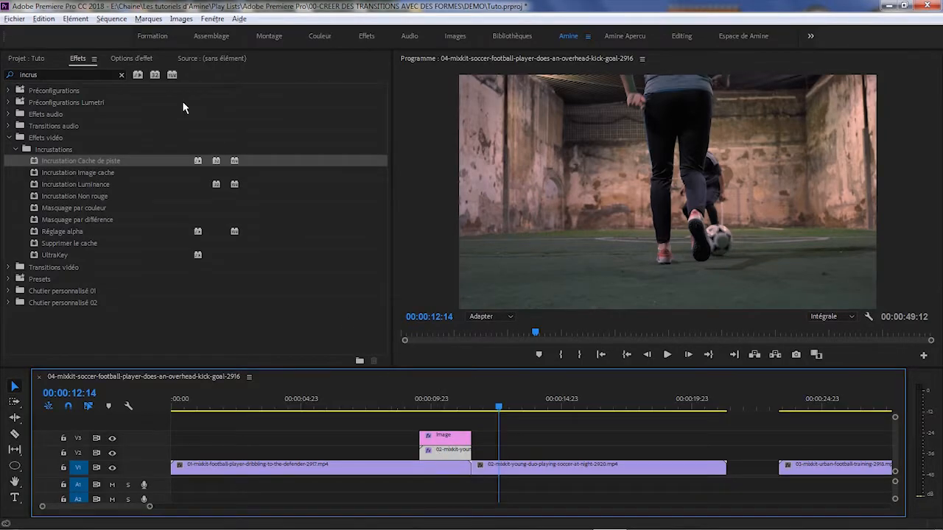
# - At 00:00:10:14, set the track matte effect's Cache to Vidéo 3 and its Composite d'après to Cache par lumi
pyautogui.click(129, 61)
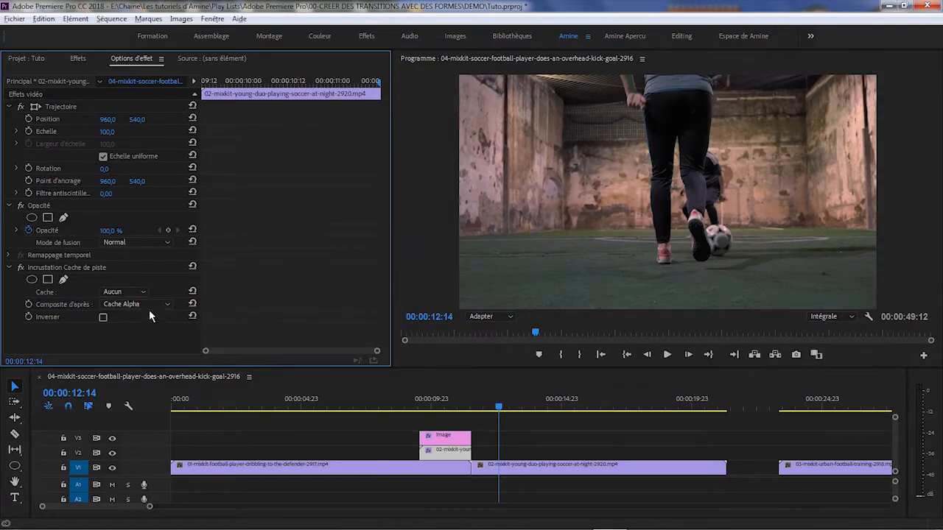
pyautogui.click(447, 408)
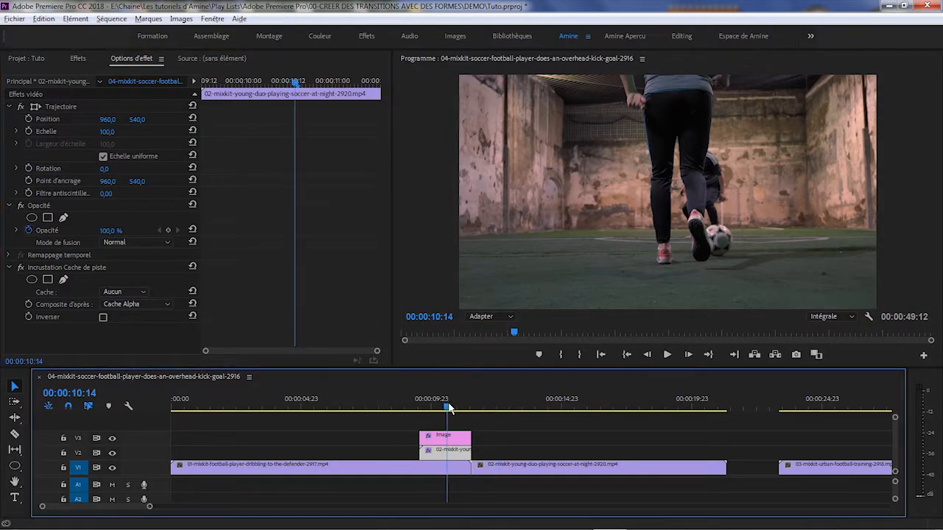
pyautogui.click(143, 292)
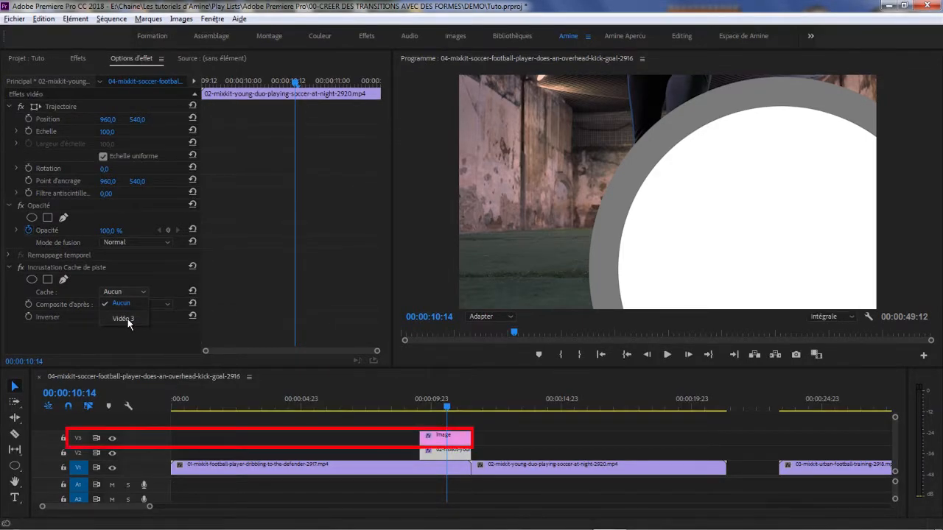
pyautogui.click(125, 319)
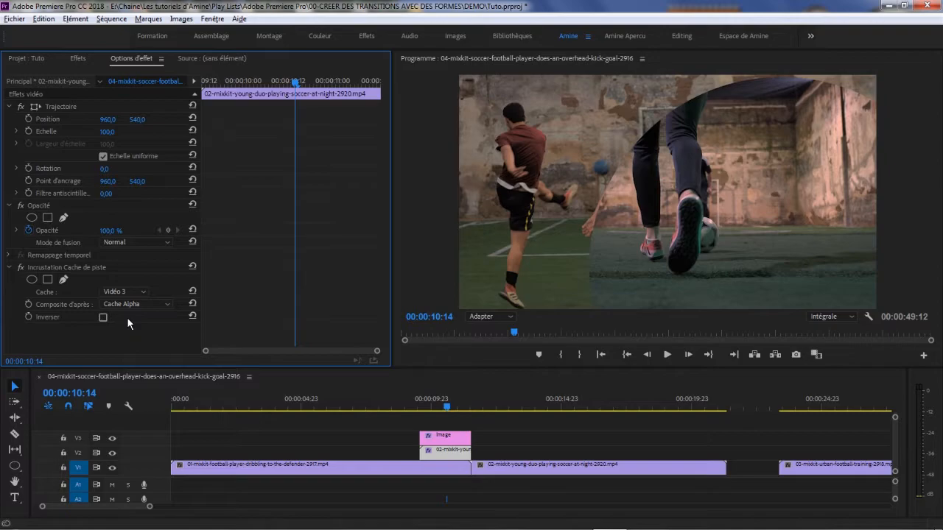
pyautogui.click(132, 305)
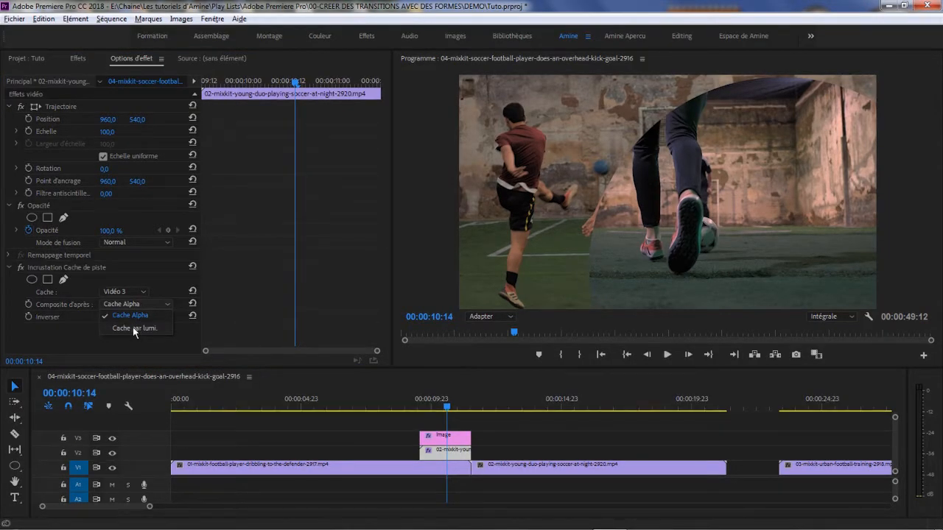
pyautogui.click(133, 328)
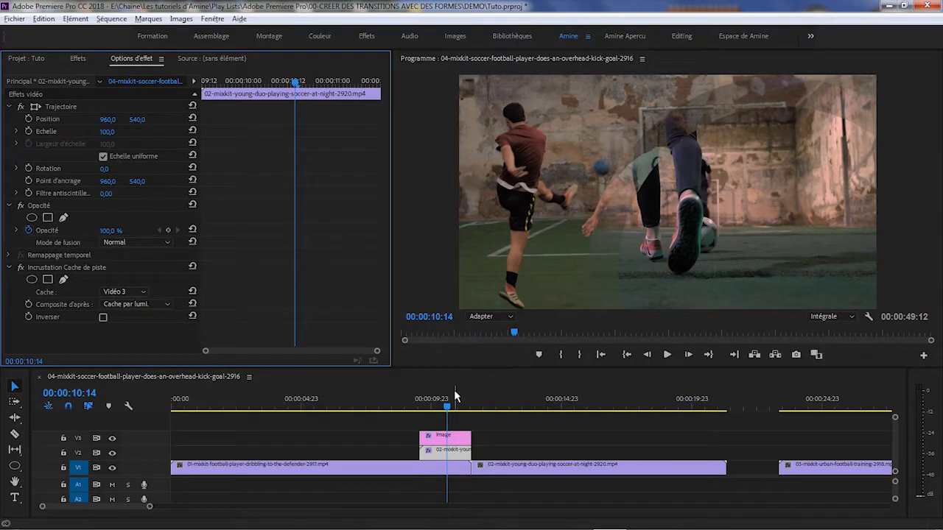
# - Set the programme monitor's playback resolution to 1/4 and play the masked transition from just before the overlap
pyautogui.moveTo(447, 406); pyautogui.dragTo(464, 428)
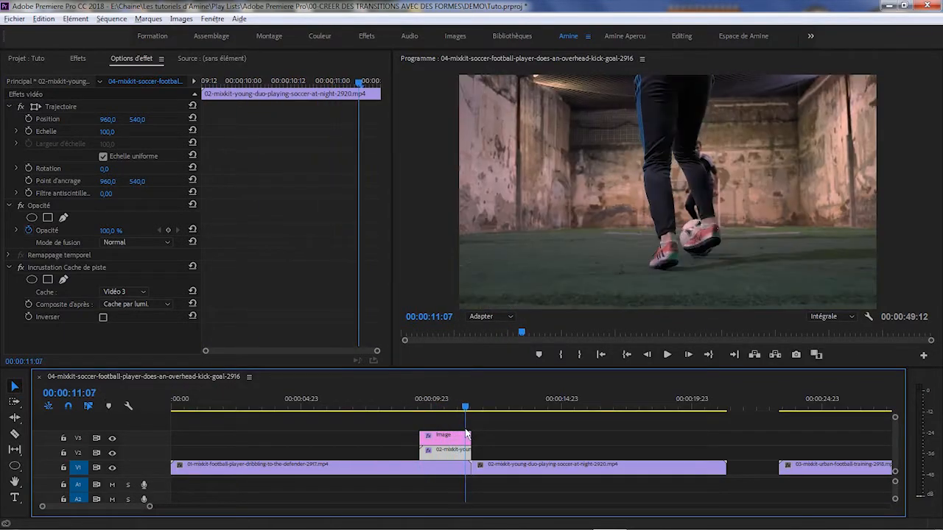
pyautogui.click(844, 316)
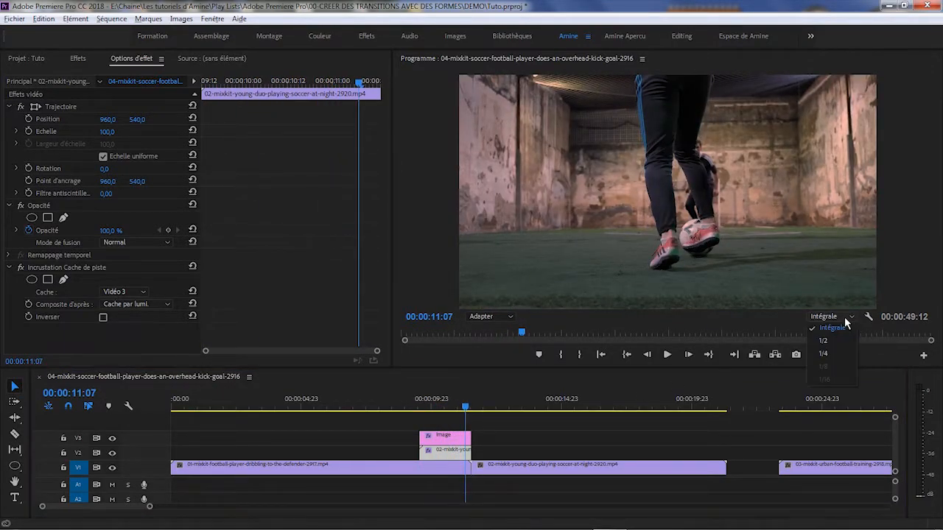
pyautogui.click(830, 353)
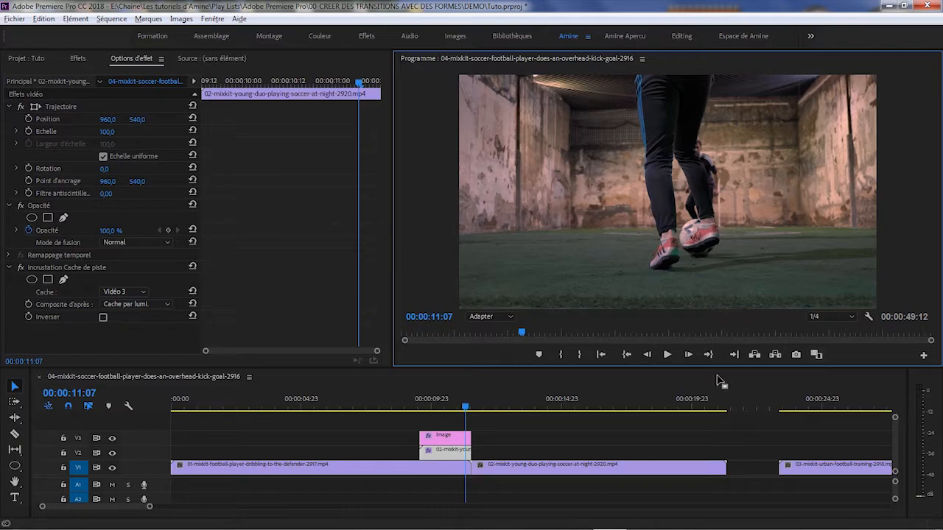
pyautogui.moveTo(469, 416); pyautogui.dragTo(408, 414)
pyautogui.press('space')
pyautogui.press('space')
# - Split the first clip on V1 where the overlap begins and set the speed of the part before the cut to 200%
pyautogui.click(14, 434)
pyautogui.click(426, 472)
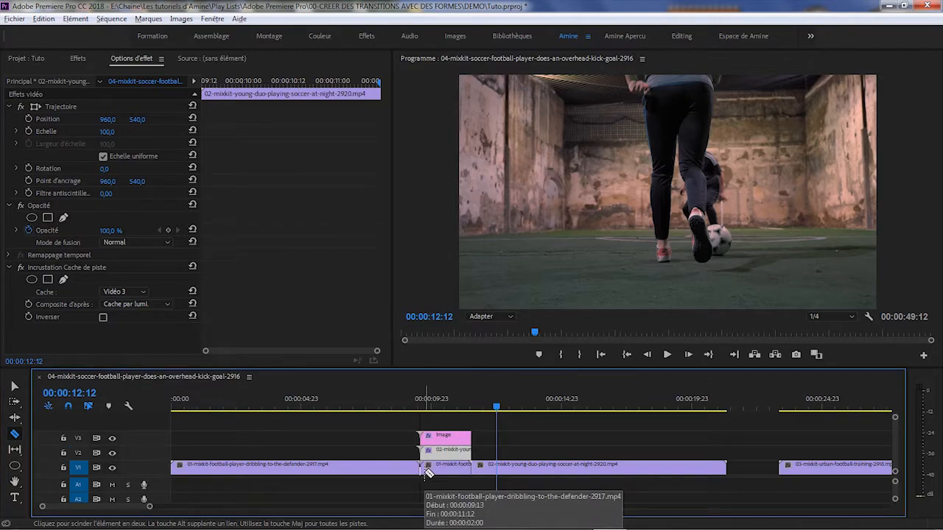
pyautogui.click(15, 386)
pyautogui.rightClick(277, 472)
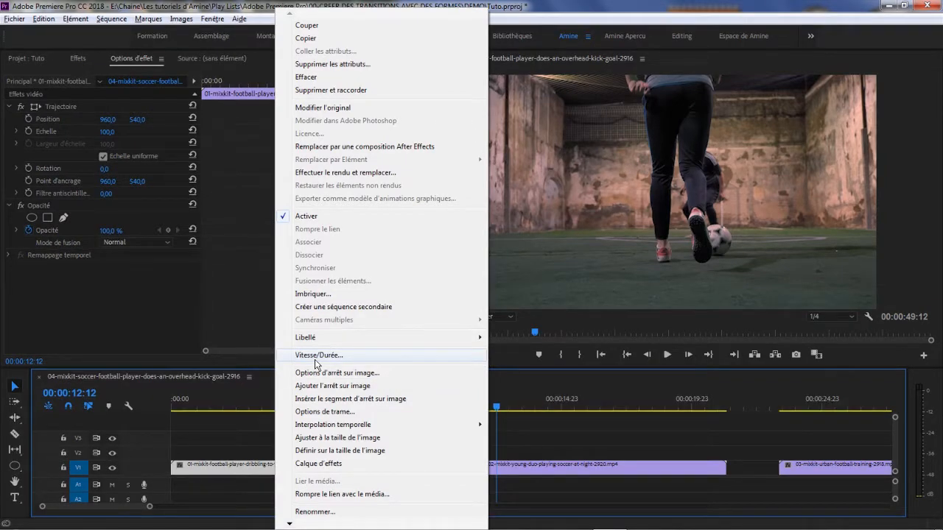
pyautogui.click(315, 358)
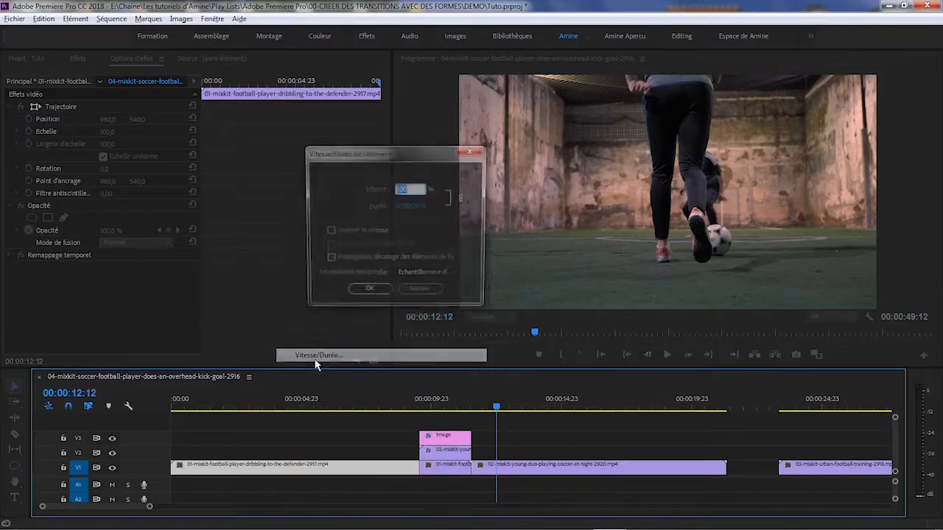
pyautogui.write('200')
pyautogui.press('Return')
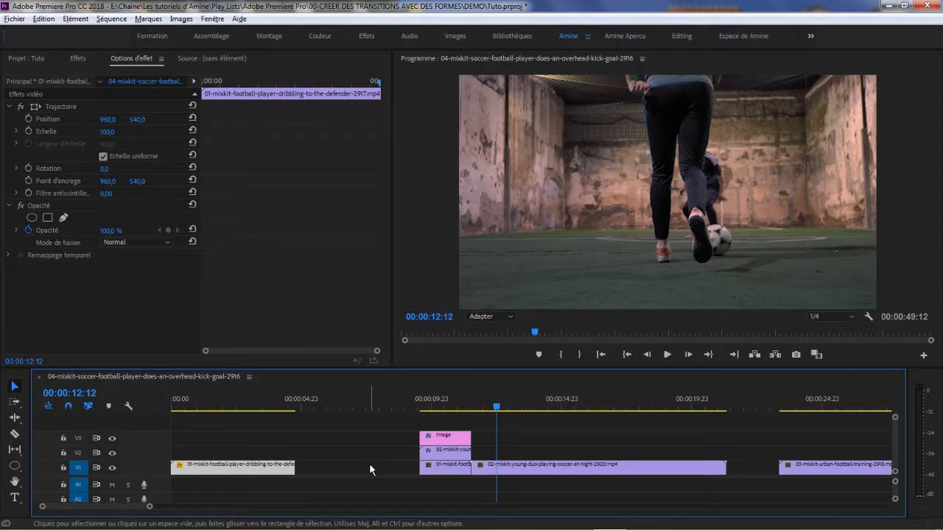
# - Ripple-delete the gap after the sped-up clip on V1 and play the sequence from the beginning
pyautogui.rightClick(371, 469)
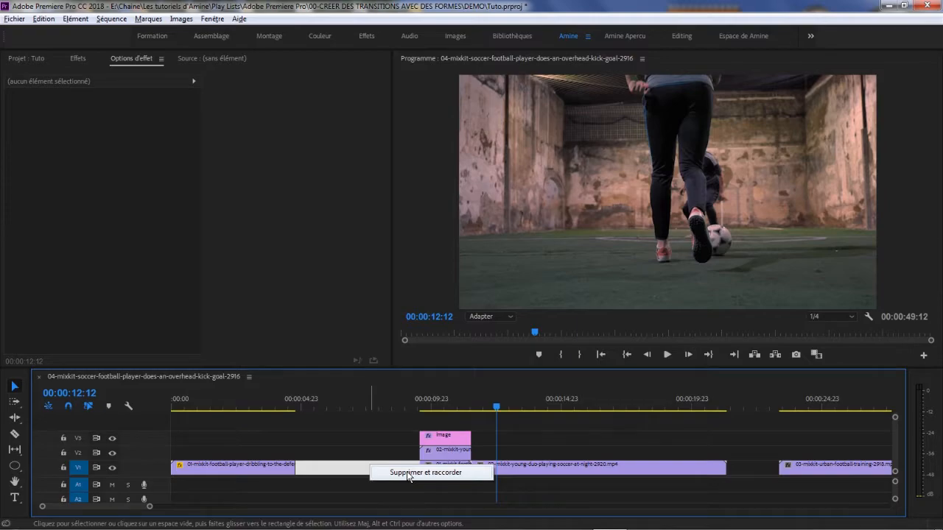
pyautogui.click(408, 473)
pyautogui.click(627, 355)
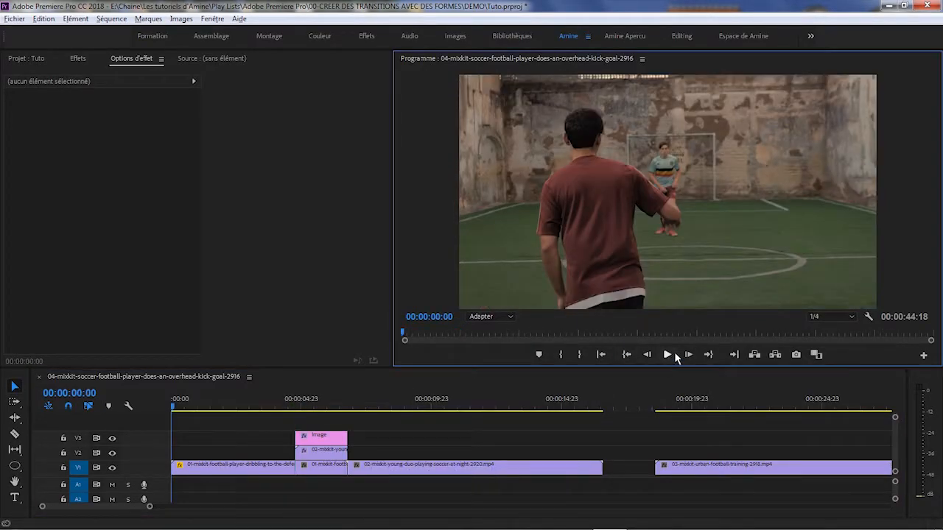
pyautogui.click(672, 354)
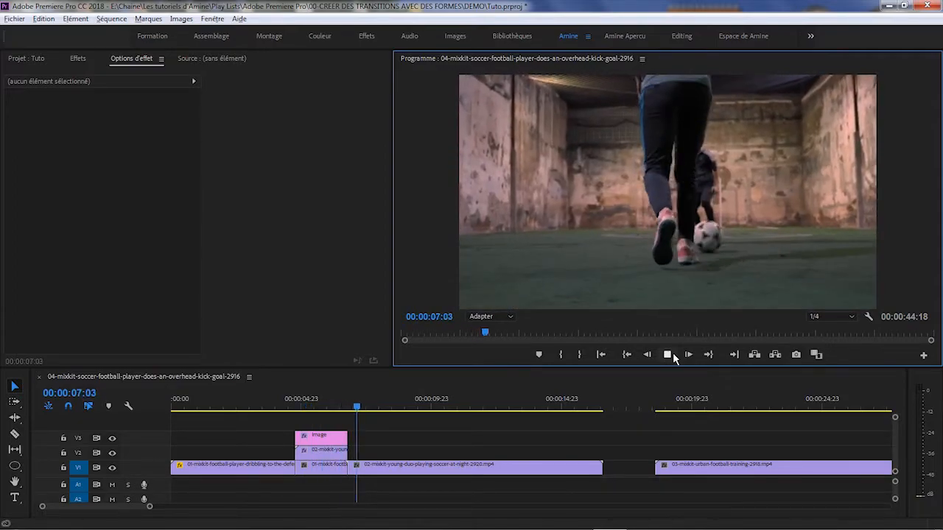
# - Stop playback and ripple-delete the gap between the second and third clips on V1
pyautogui.click(669, 353)
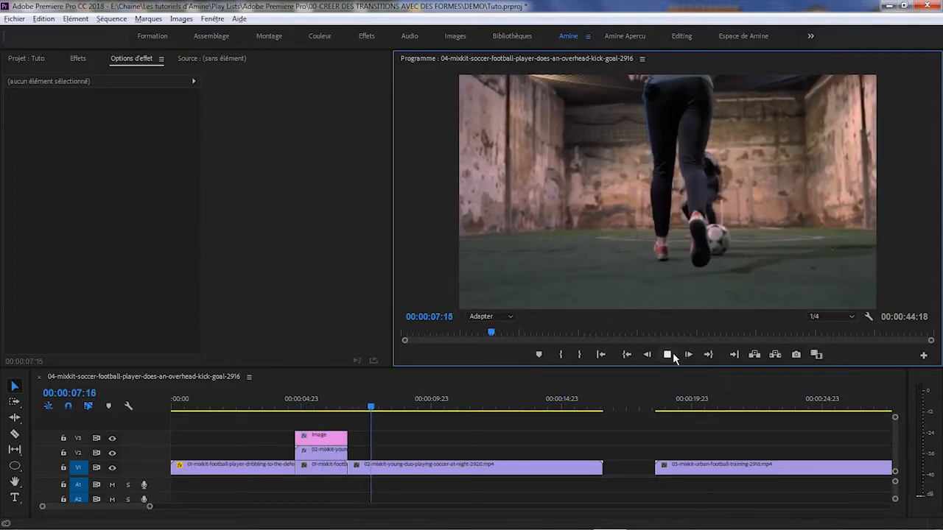
pyautogui.rightClick(650, 470)
pyautogui.click(656, 473)
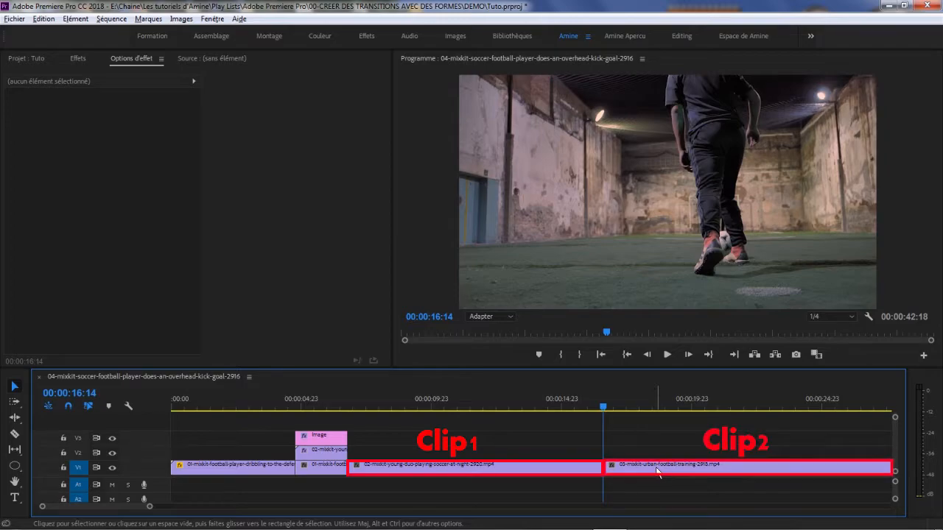
# - Move the third clip to V4 aligned with the start of the first transition's Image clip and split it where that Image clip ends
pyautogui.moveTo(657, 470); pyautogui.dragTo(296, 424)
pyautogui.click(14, 434)
pyautogui.click(350, 425)
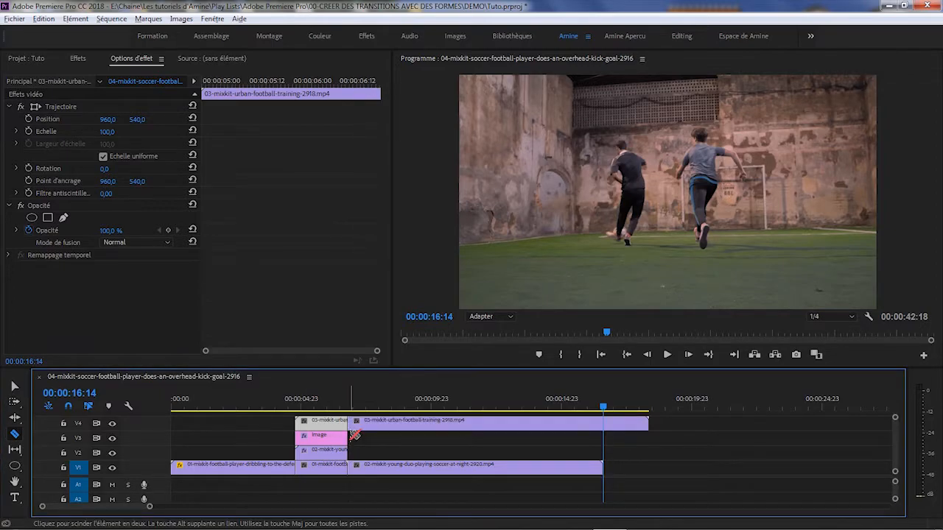
pyautogui.click(14, 386)
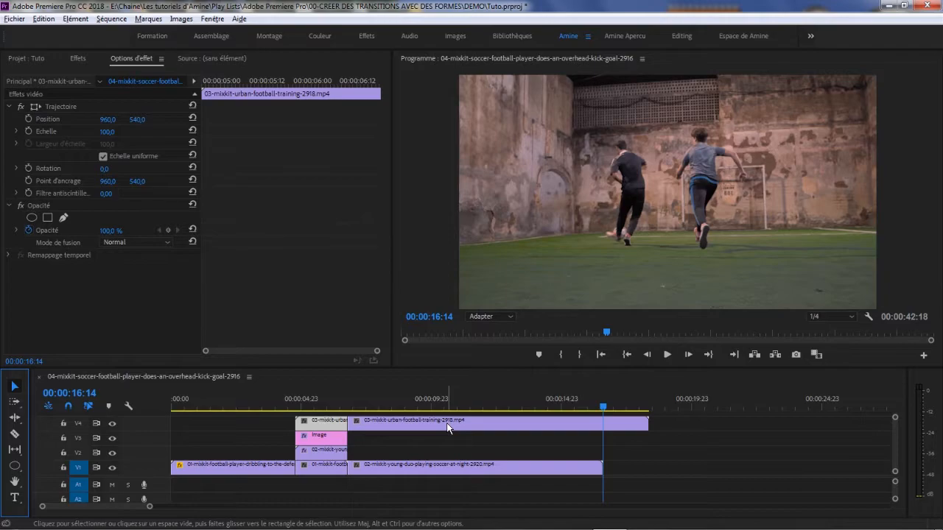
# - Return the third clip's long part to V1 after the second clip, place its short part on V2 over the second clip's end, and play the overlap
pyautogui.moveTo(447, 422); pyautogui.dragTo(708, 467)
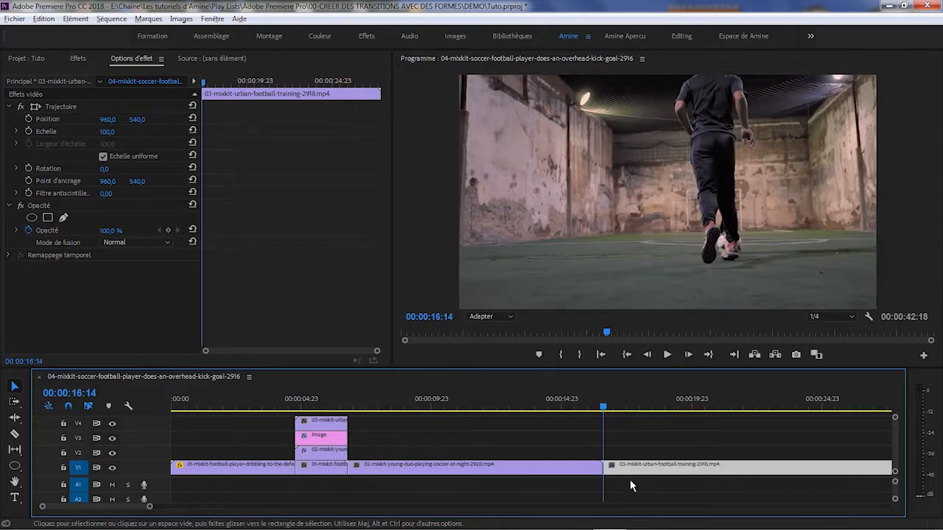
pyautogui.moveTo(340, 424); pyautogui.dragTo(575, 464)
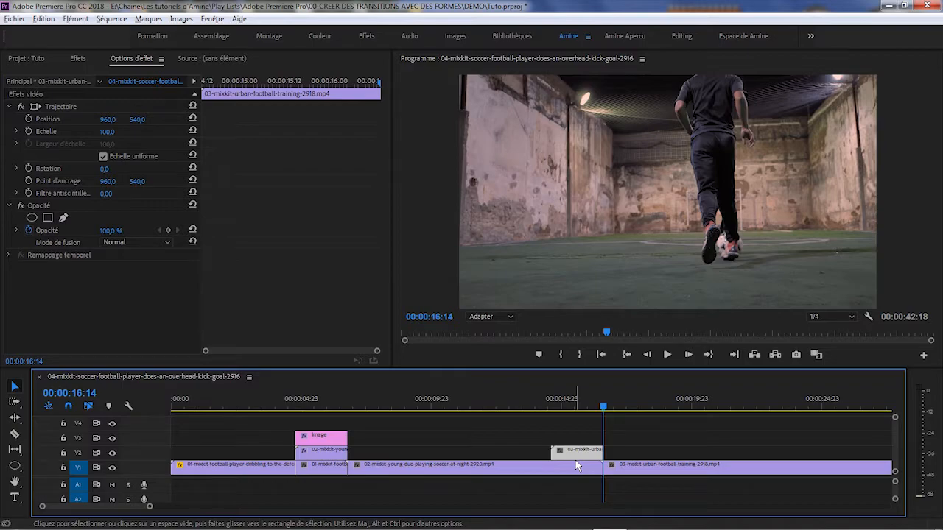
pyautogui.click(585, 405)
pyautogui.click(525, 405)
pyautogui.press('space')
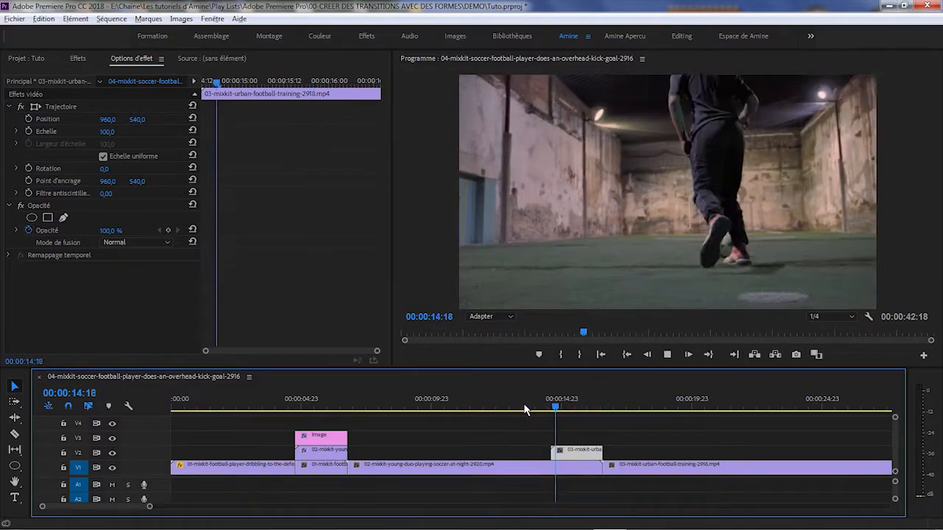
pyautogui.press('space')
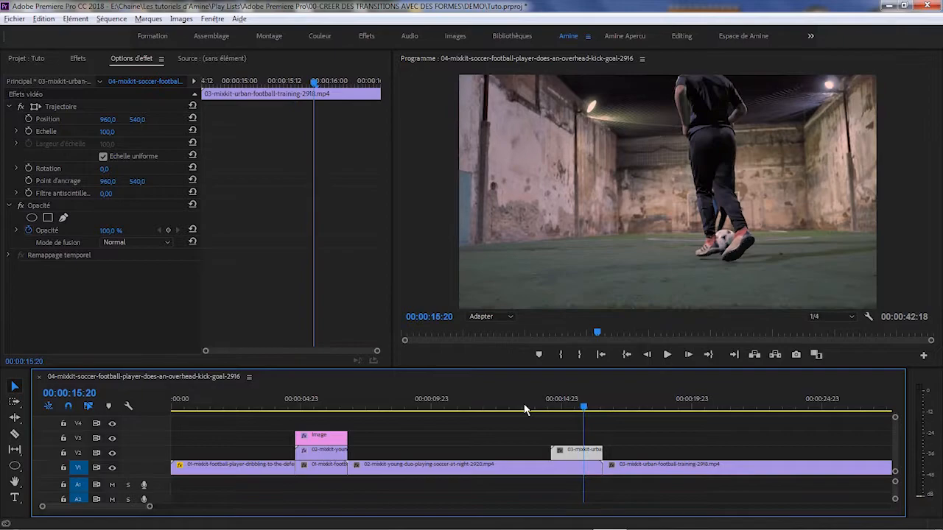
# - At 25% monitor zoom, draw a rectangle slightly larger than the frame with the Rectangle tool and centre it so it covers the whole picture
pyautogui.click(23, 467)
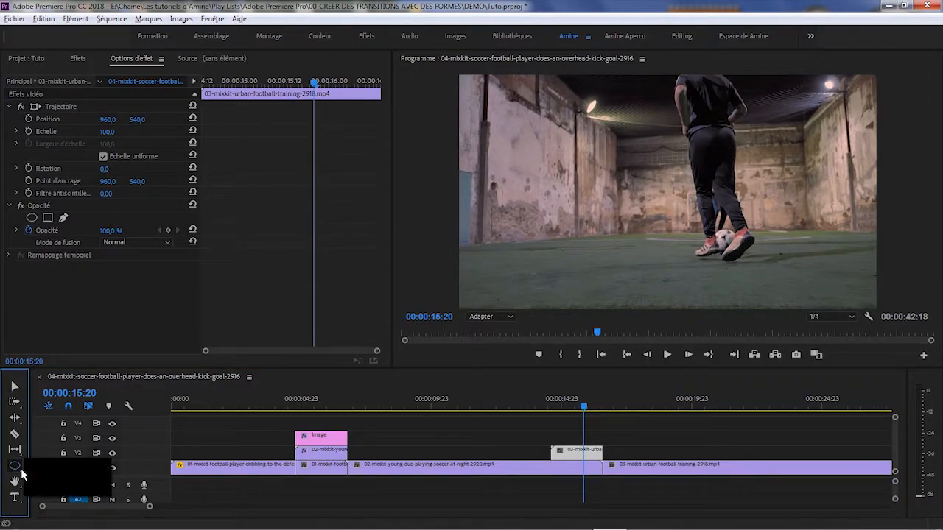
pyautogui.click(47, 477)
pyautogui.click(479, 317)
pyautogui.click(488, 364)
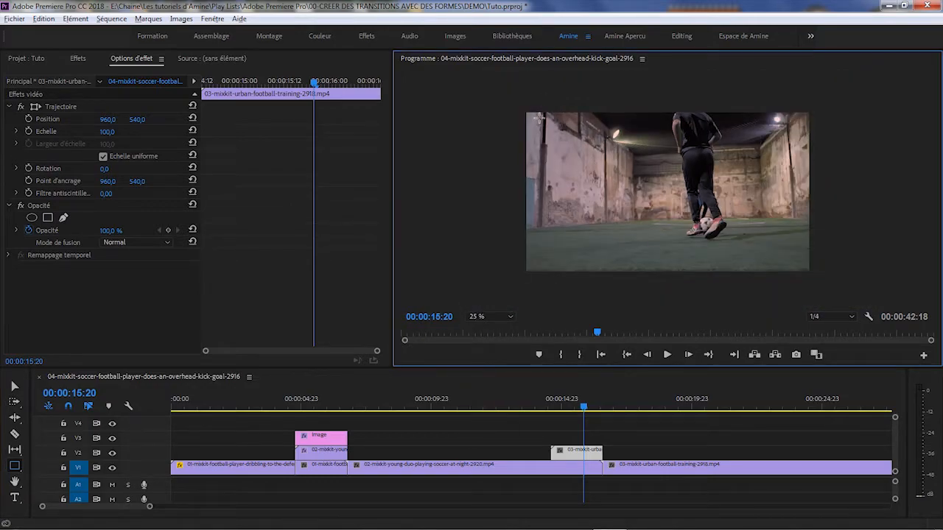
pyautogui.moveTo(541, 111); pyautogui.dragTo(846, 294)
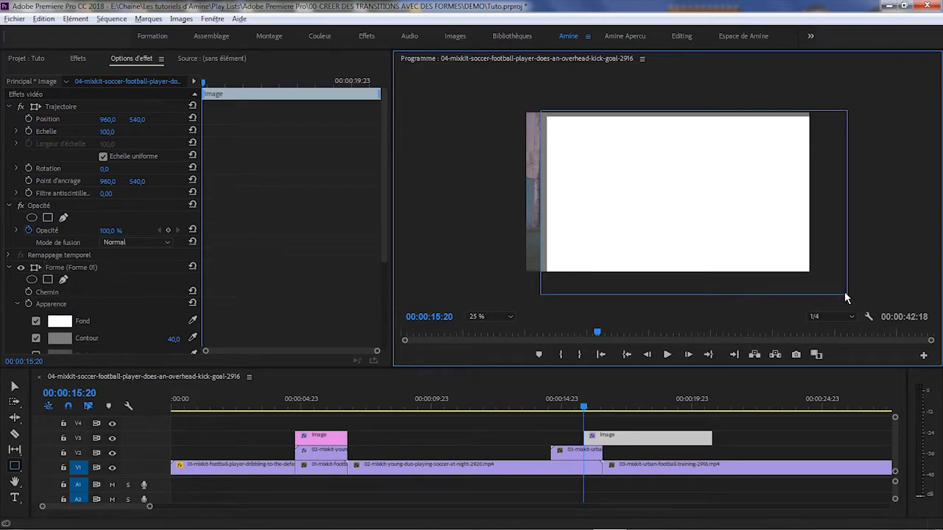
pyautogui.click(15, 387)
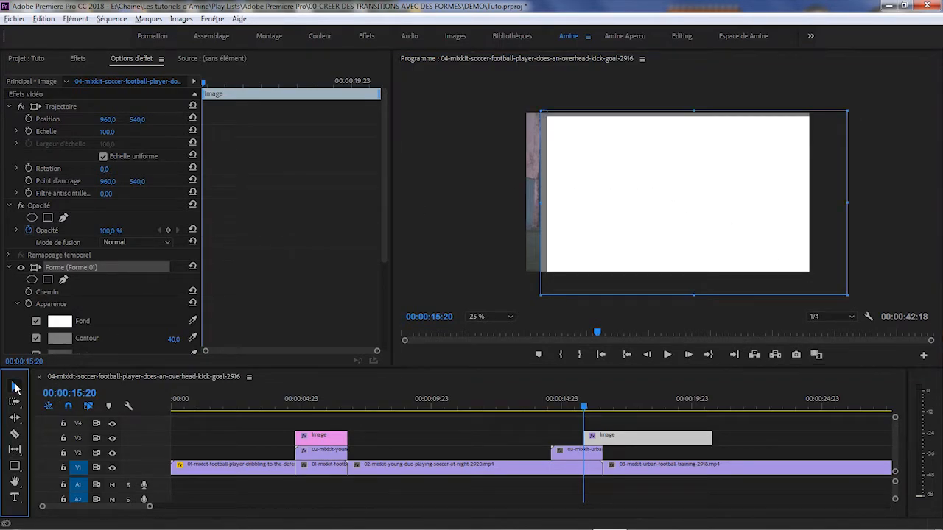
pyautogui.moveTo(638, 189); pyautogui.dragTo(615, 175)
pyautogui.moveTo(519, 109); pyautogui.dragTo(673, 198)
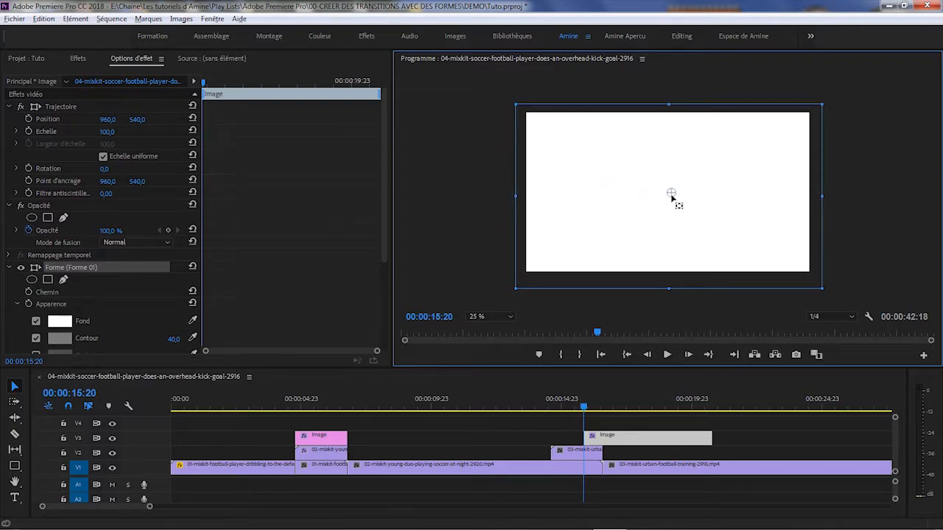
# - Align the rectangle's Image clip on V3 with the start of the short clip on V2 and trim it to the same length
pyautogui.click(644, 440)
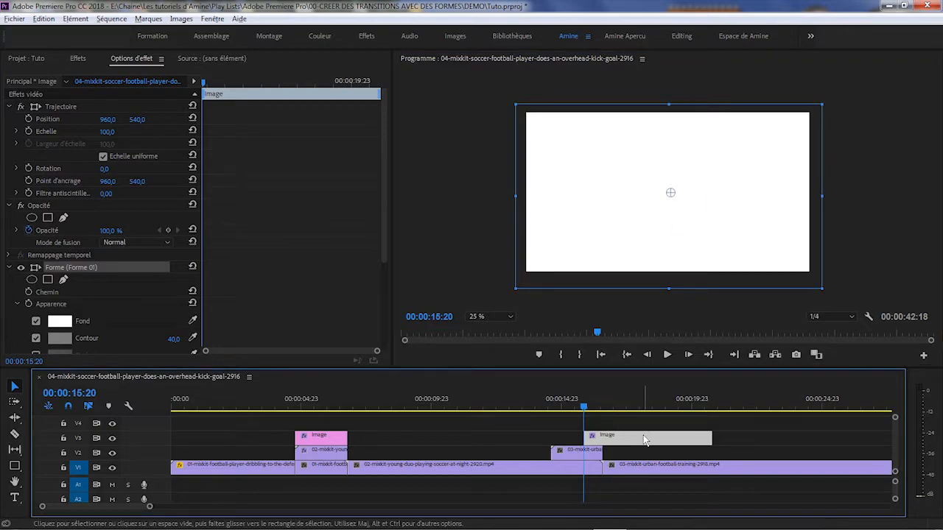
pyautogui.moveTo(642, 434); pyautogui.dragTo(620, 437)
pyautogui.moveTo(678, 440); pyautogui.dragTo(601, 441)
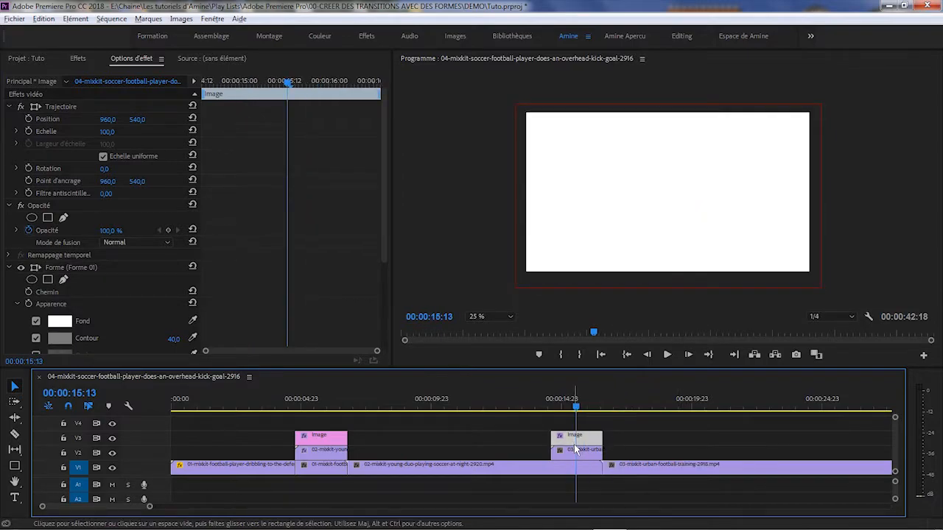
# - Enable keyframing for the rectangle's Position and move the created keyframe to the end of the Image clip
pyautogui.moveTo(384, 235); pyautogui.dragTo(385, 339)
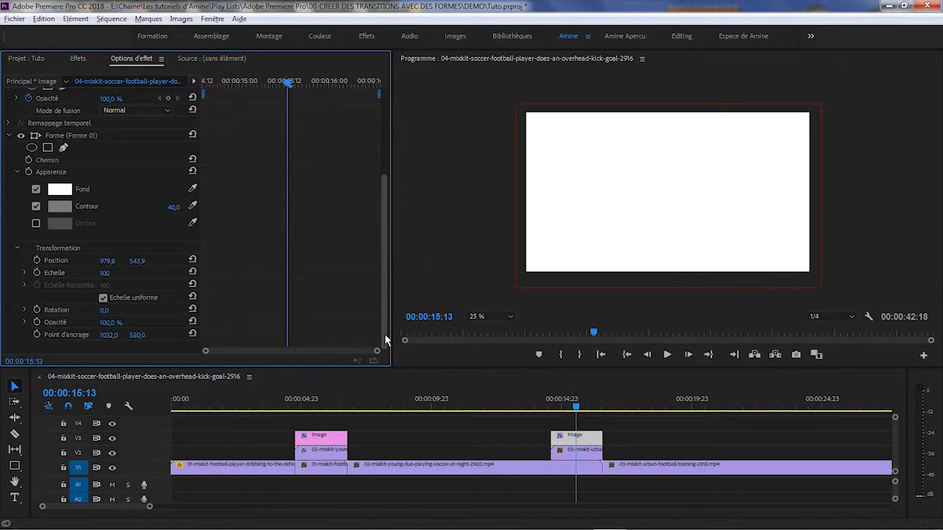
pyautogui.click(37, 261)
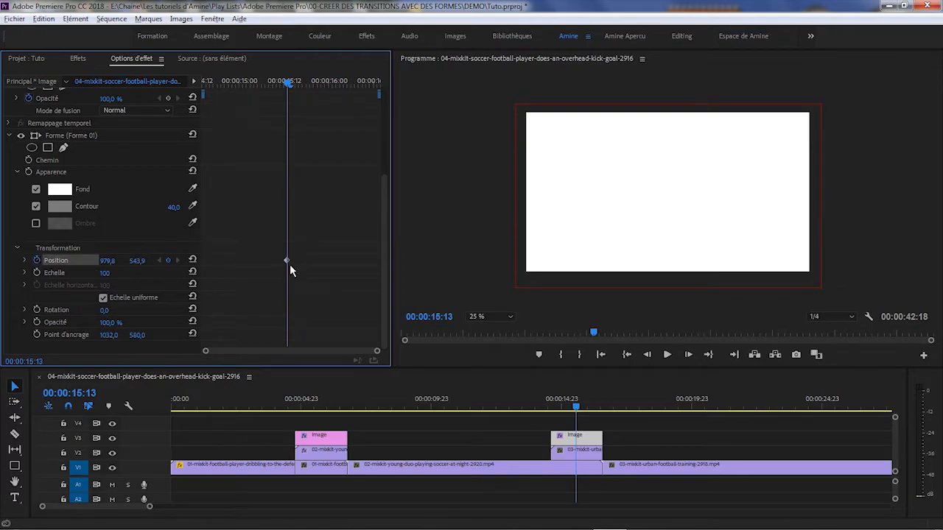
pyautogui.moveTo(288, 261); pyautogui.dragTo(375, 274)
# - Move the rectangle sideways out of the frame to Position -1105, 500 and shift the resulting keyframe to the start of the Image clip
pyautogui.click(615, 242)
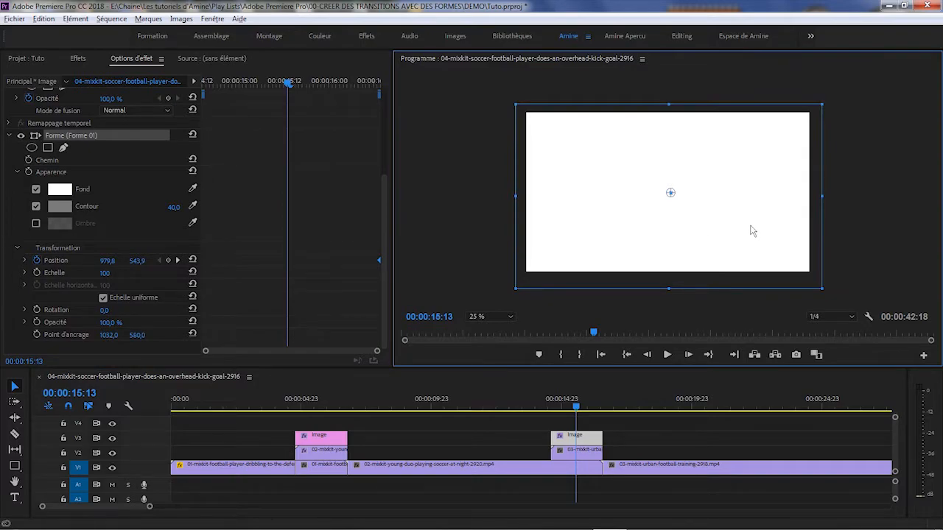
pyautogui.moveTo(751, 230); pyautogui.dragTo(442, 218)
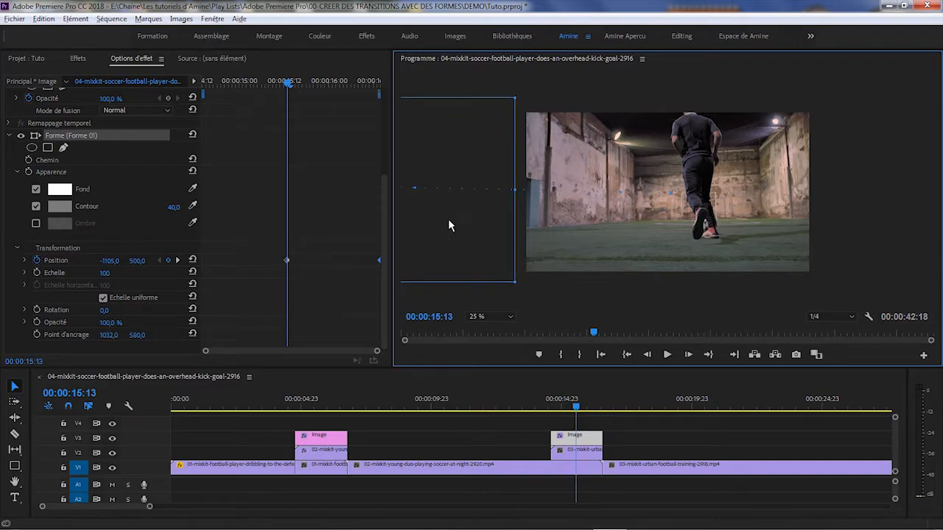
pyautogui.moveTo(287, 261); pyautogui.dragTo(202, 268)
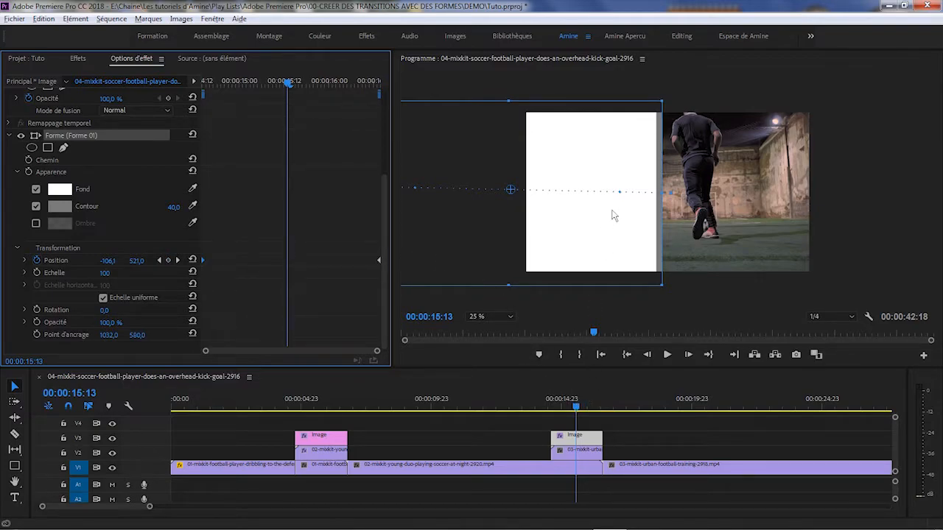
# - Add a Position keyframe for the rectangle midway through its clip at 00:00:15:13 and copy it
pyautogui.click(574, 409)
pyautogui.moveTo(574, 410); pyautogui.dragTo(577, 411)
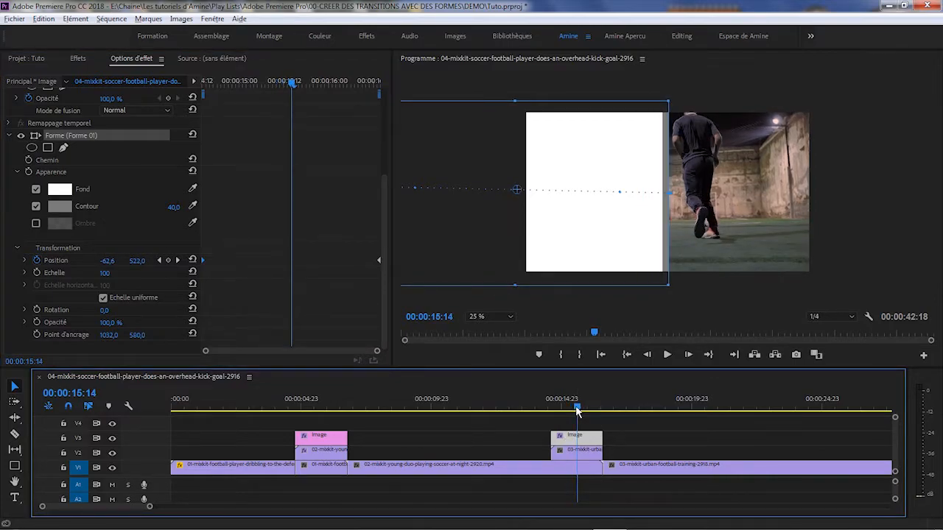
pyautogui.moveTo(577, 411); pyautogui.dragTo(576, 411)
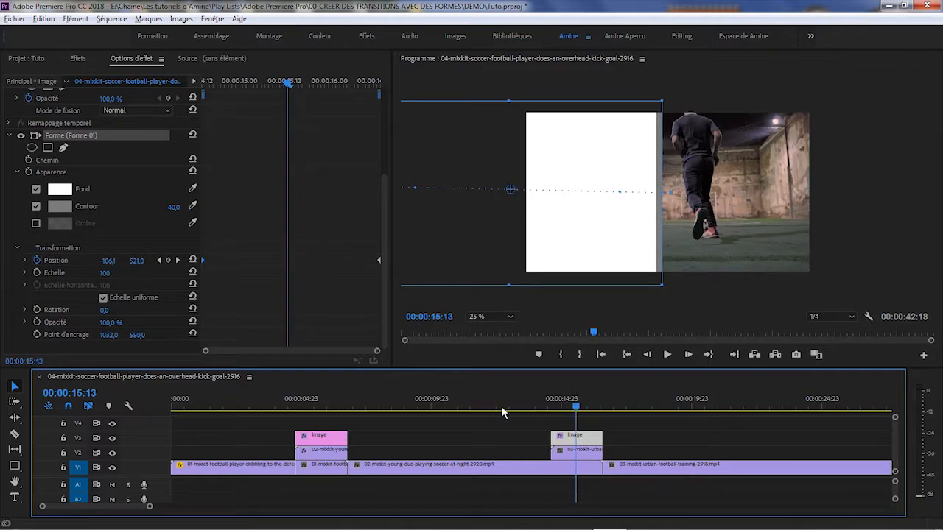
pyautogui.click(174, 262)
pyautogui.hotkey('ctrl', 'c')
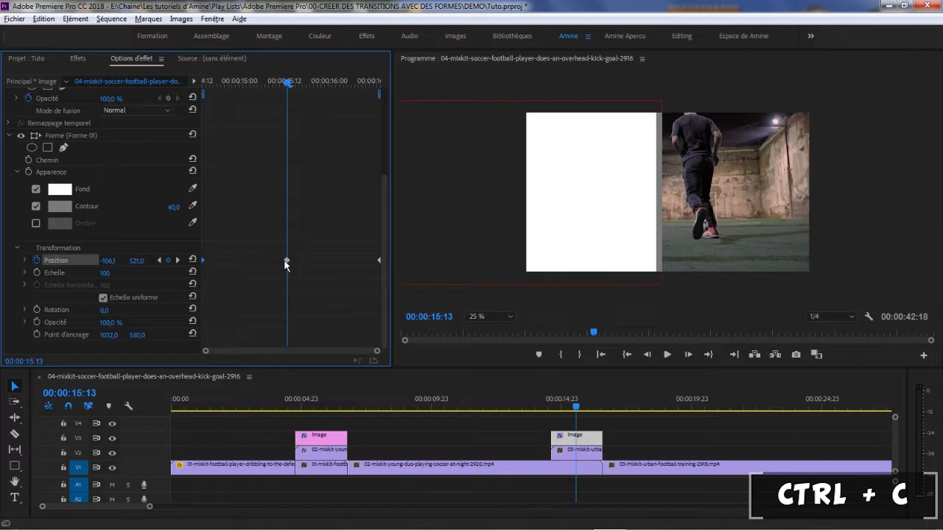
# - Move the middle Position keyframe back to 00:00:15:01, paste the copied keyframe at 00:00:15:13 and shift it to about 00:00:16:00
pyautogui.moveTo(287, 266); pyautogui.dragTo(248, 265)
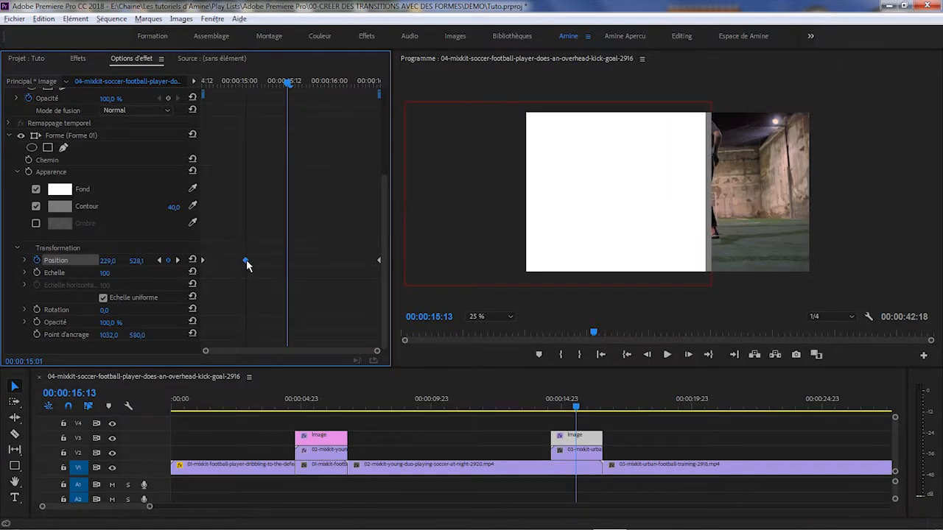
pyautogui.hotkey('ctrl', 'v')
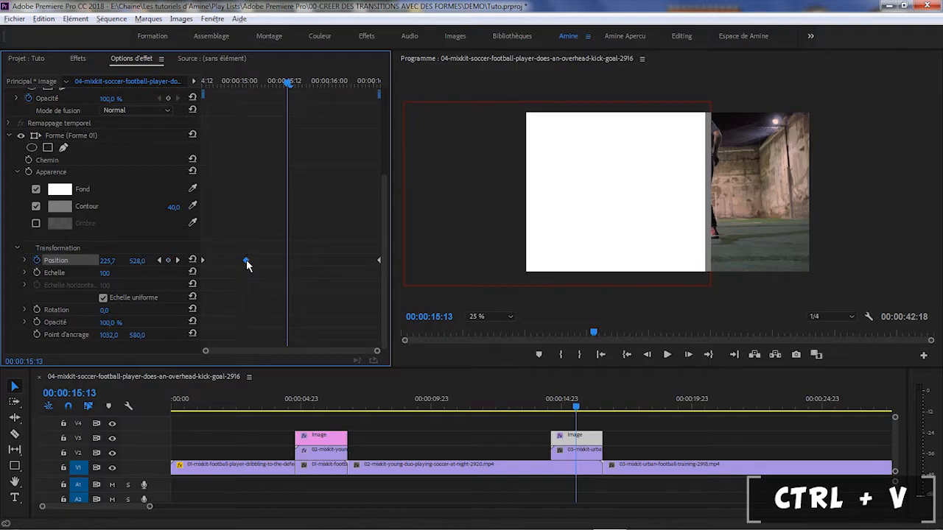
pyautogui.hotkey('ctrl', 'v')
pyautogui.moveTo(288, 261); pyautogui.dragTo(332, 269)
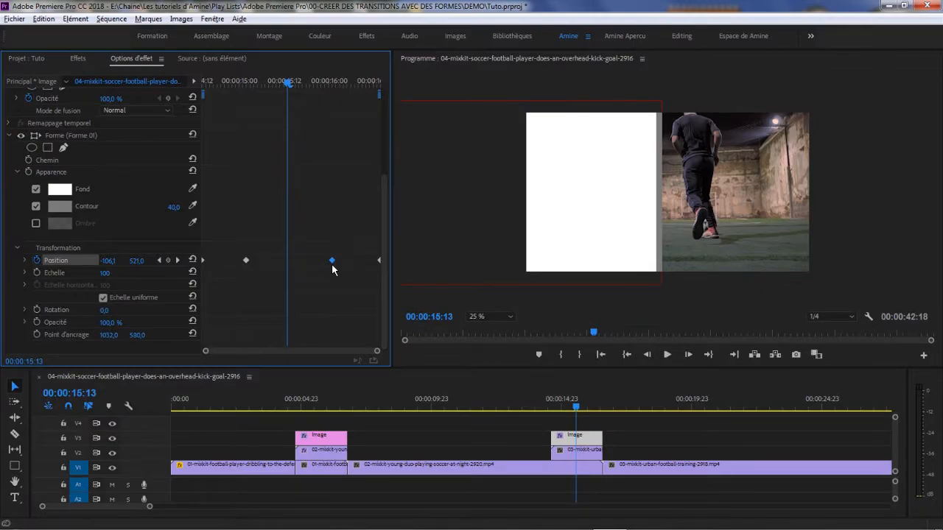
# - Set the temporal interpolation to Progressif on the last Position keyframe and to Dégressif on the first one
pyautogui.click(361, 258)
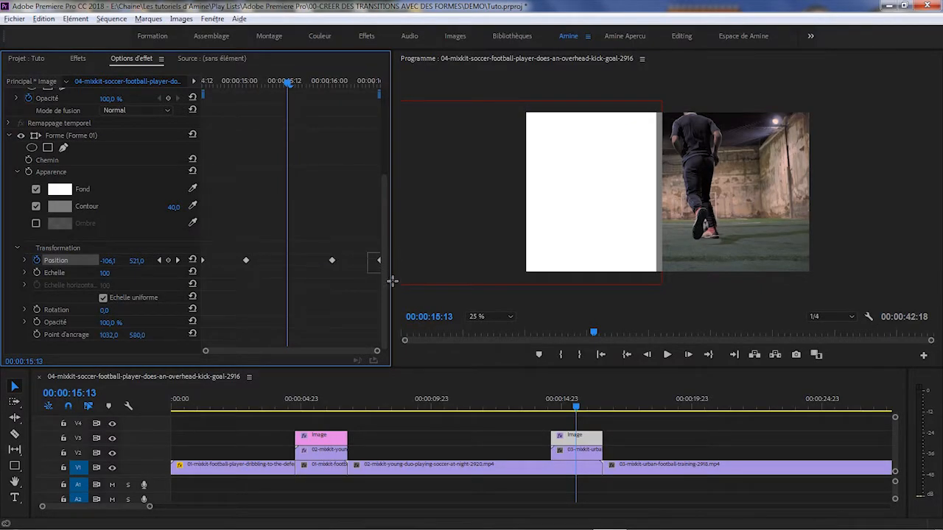
pyautogui.rightClick(380, 261)
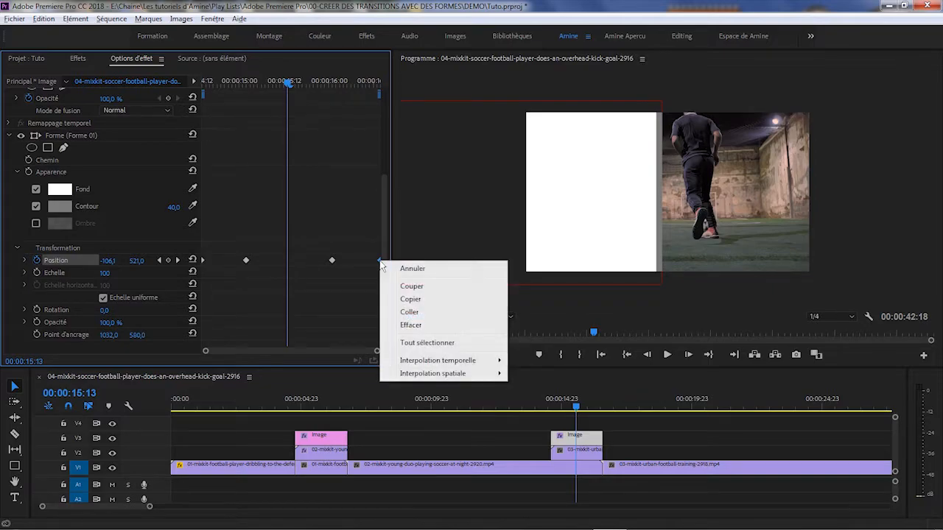
pyautogui.moveTo(438, 360)
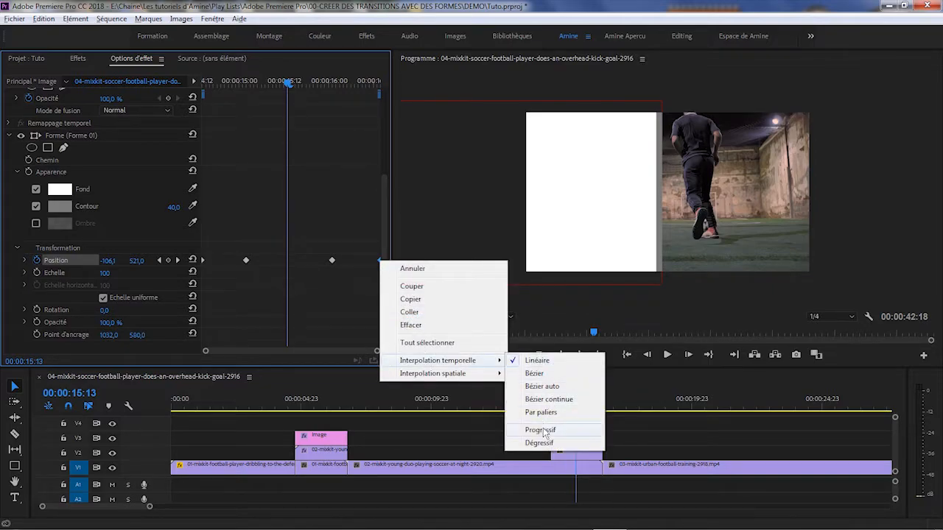
pyautogui.click(544, 432)
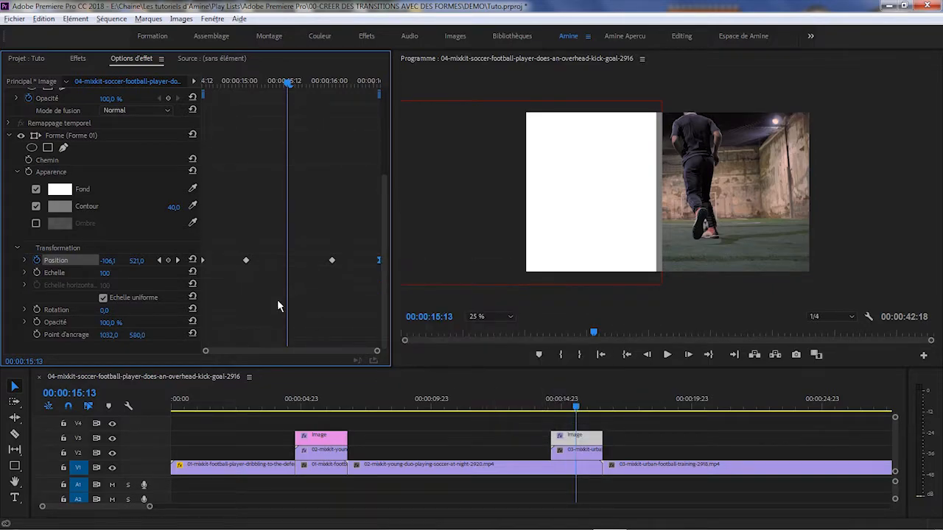
pyautogui.rightClick(202, 261)
pyautogui.moveTo(273, 362)
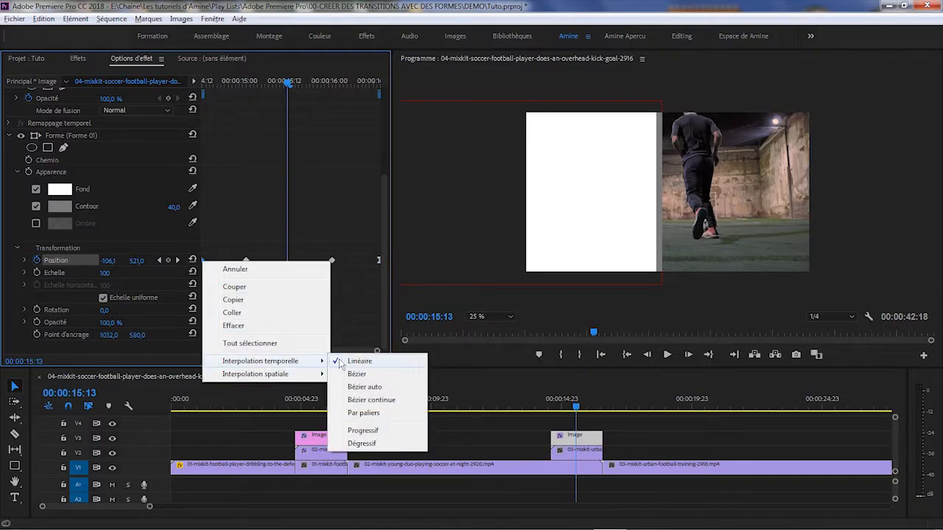
pyautogui.click(352, 444)
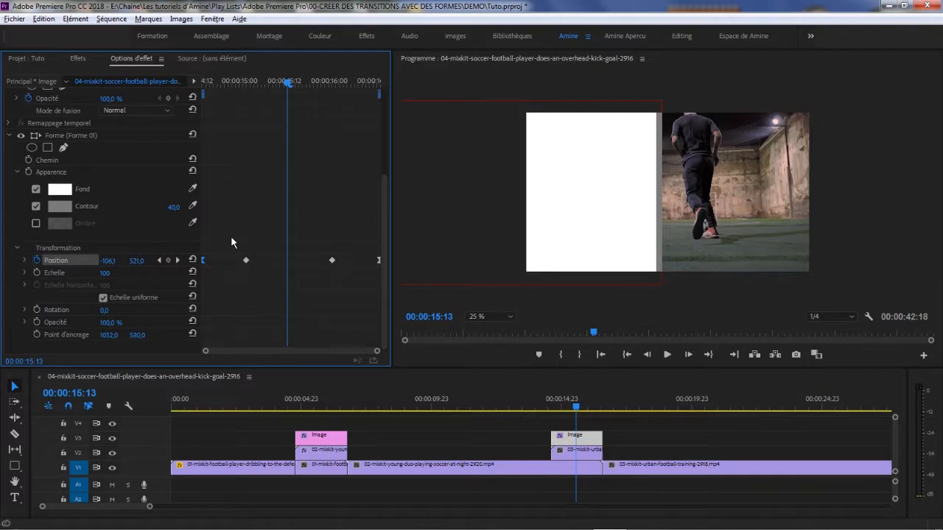
# - Set the temporal interpolation of the two middle Position keyframes to Bézier
pyautogui.moveTo(230, 238); pyautogui.dragTo(347, 289)
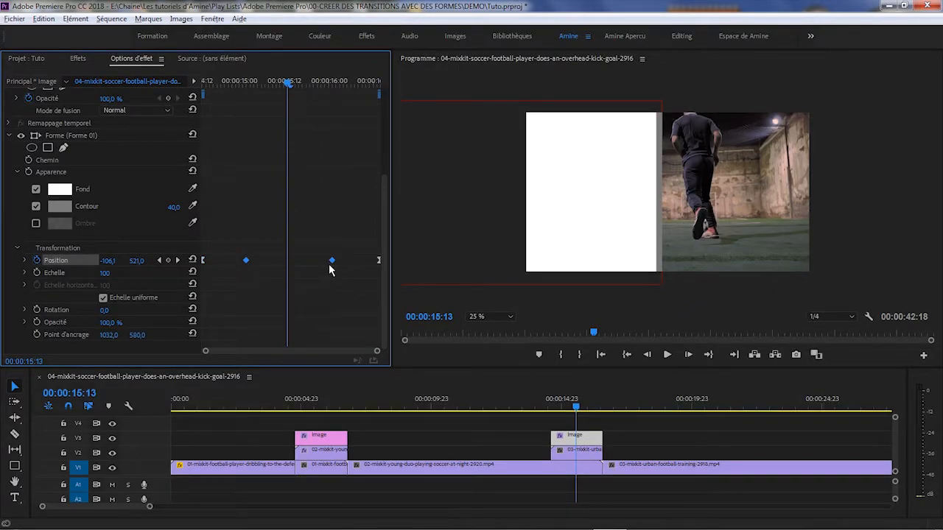
pyautogui.rightClick(331, 263)
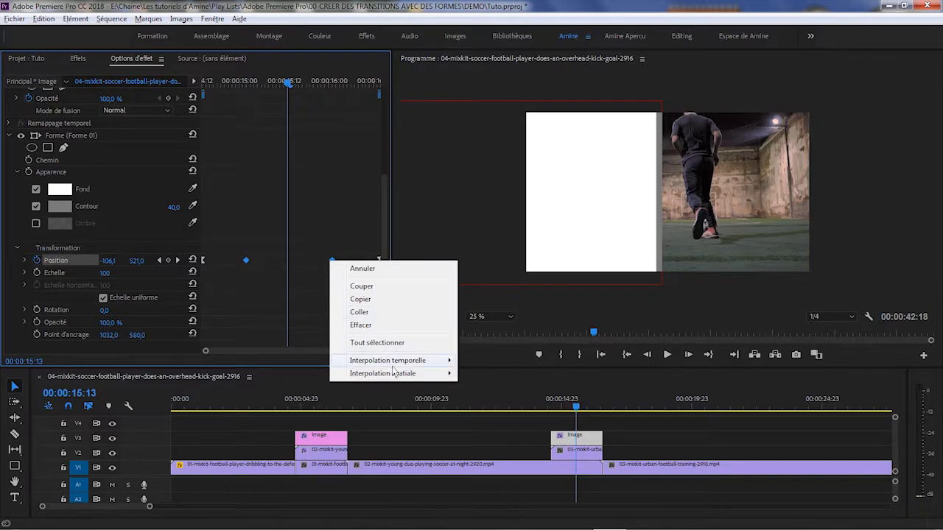
pyautogui.moveTo(402, 360)
pyautogui.click(485, 374)
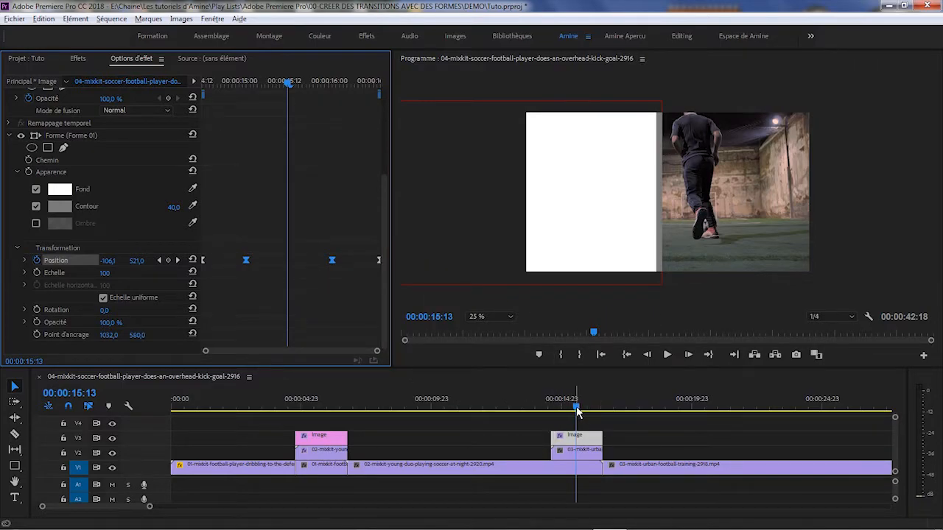
# - Play back the rectangle's slide animation over the second transition to check its timing
pyautogui.click(547, 405)
pyautogui.press('space')
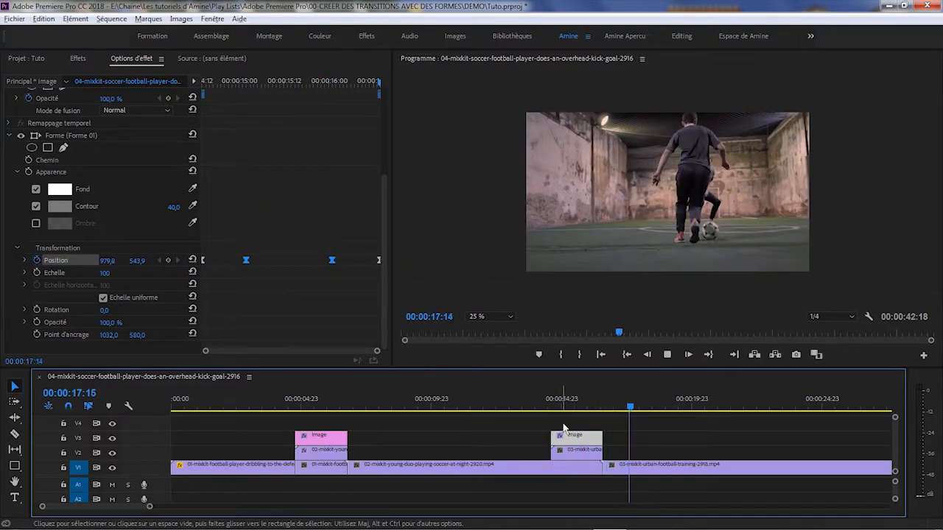
pyautogui.click(575, 401)
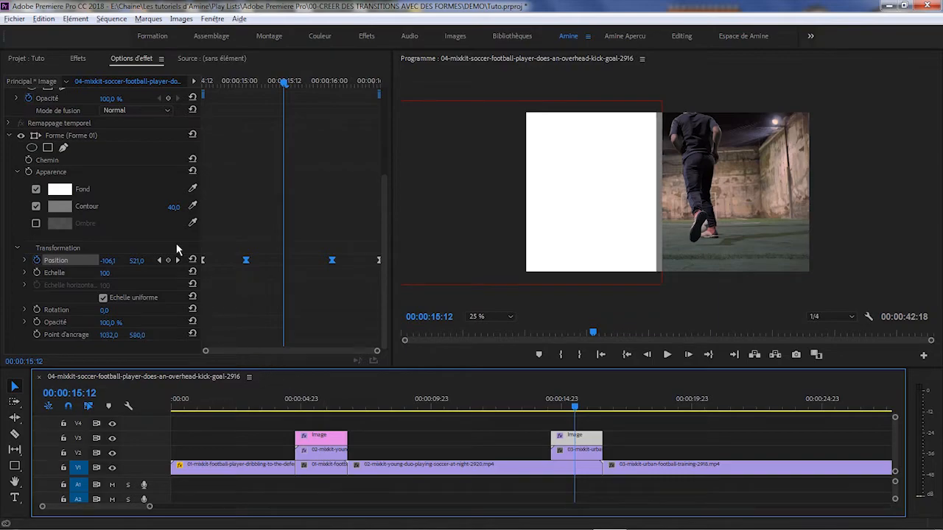
# - Apply the Incrustation Cache de piste effect to the short 03-mixkit-urban clip on V2 beneath the rectangle
pyautogui.click(572, 460)
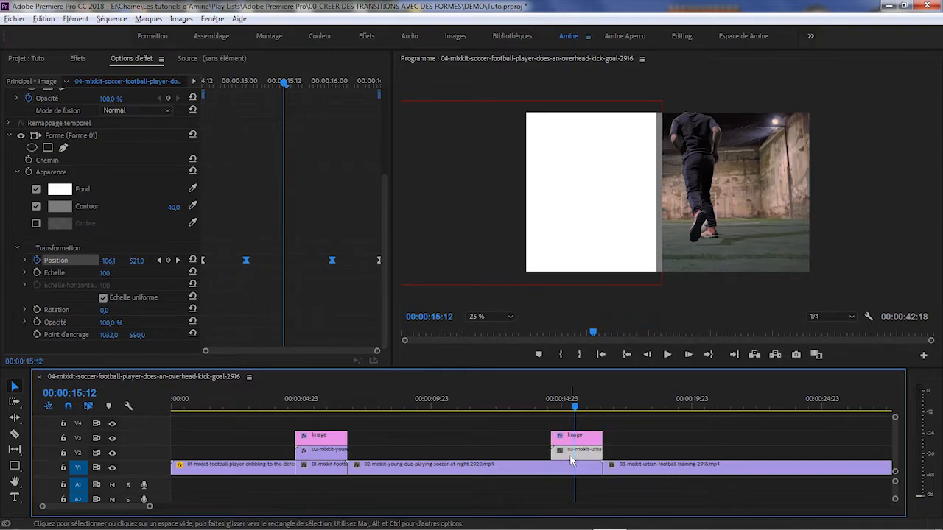
pyautogui.click(78, 59)
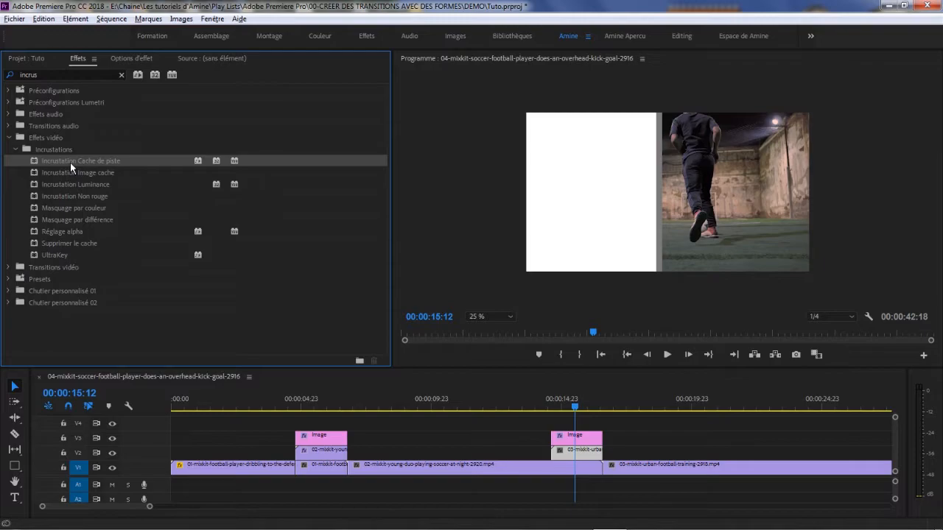
pyautogui.moveTo(70, 163); pyautogui.dragTo(554, 451)
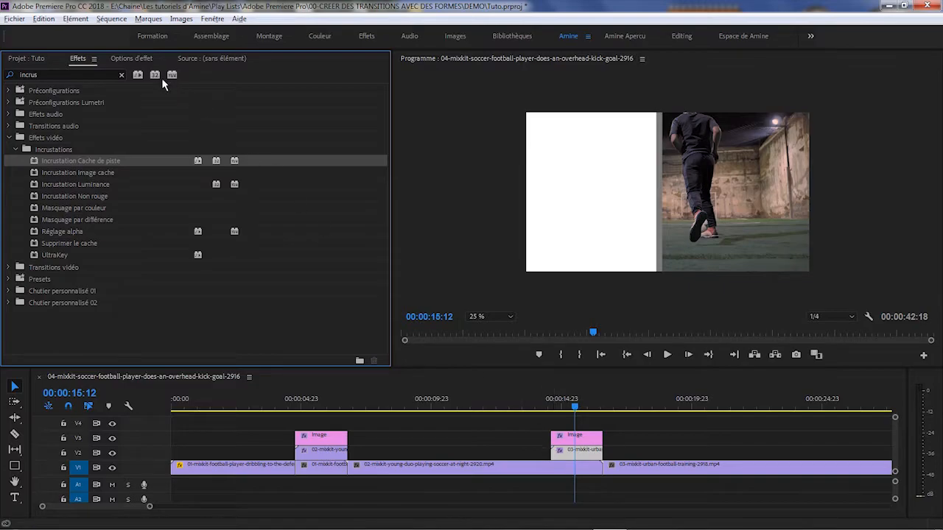
# - Set the track matte's Cache to Vidéo 3 and its Composite d'après to Cache par lumi
pyautogui.click(133, 63)
pyautogui.click(124, 292)
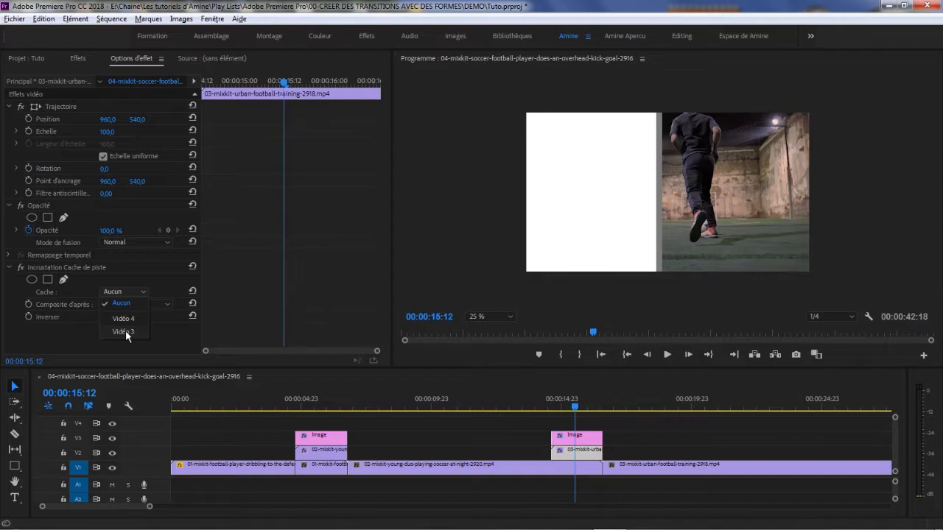
pyautogui.click(126, 333)
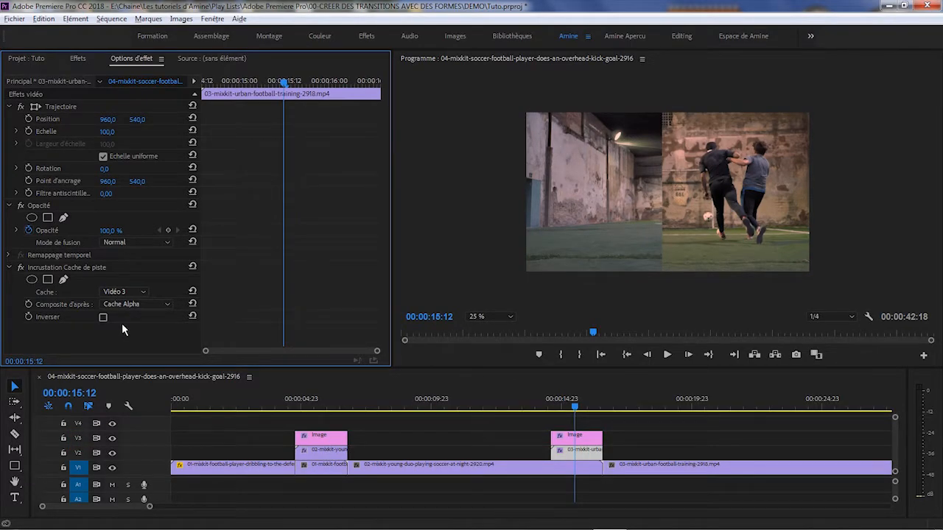
pyautogui.click(128, 306)
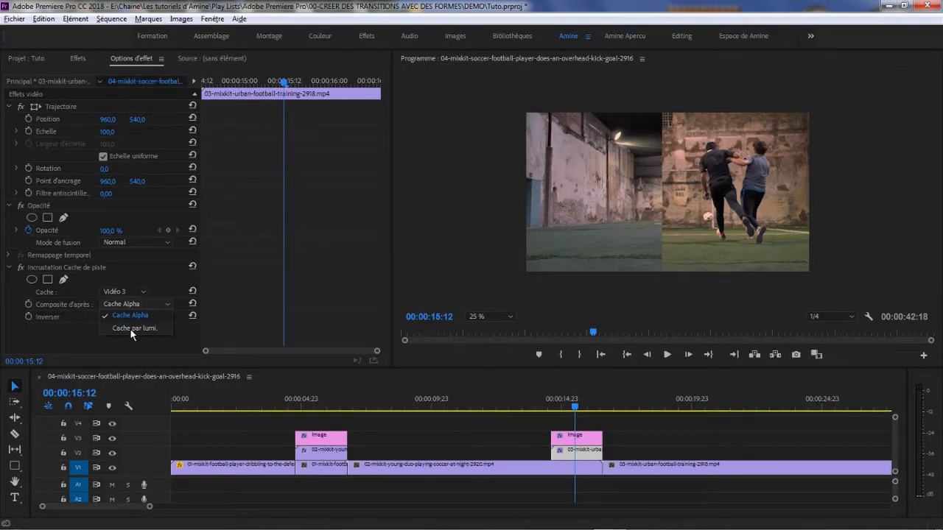
pyautogui.click(131, 329)
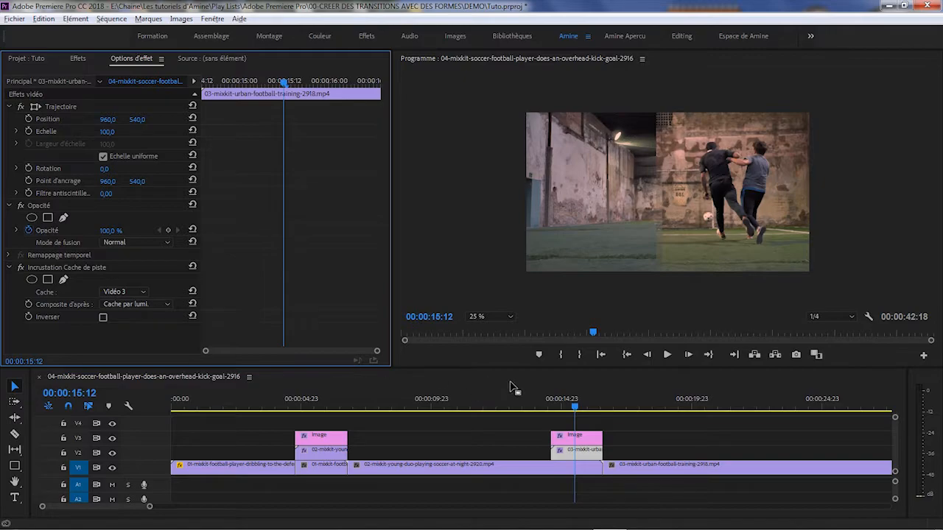
# - Play back the matted rectangle transition between the second and third clips
pyautogui.click(529, 395)
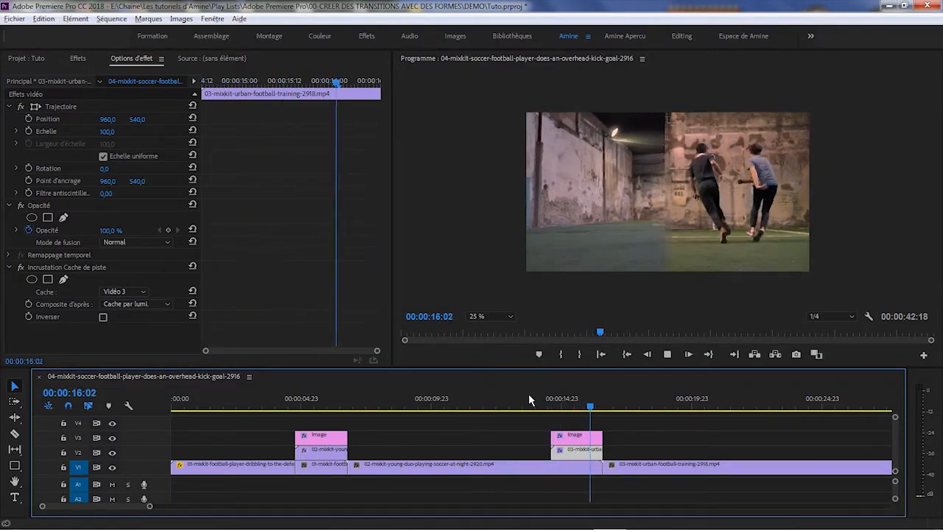
pyautogui.press('space')
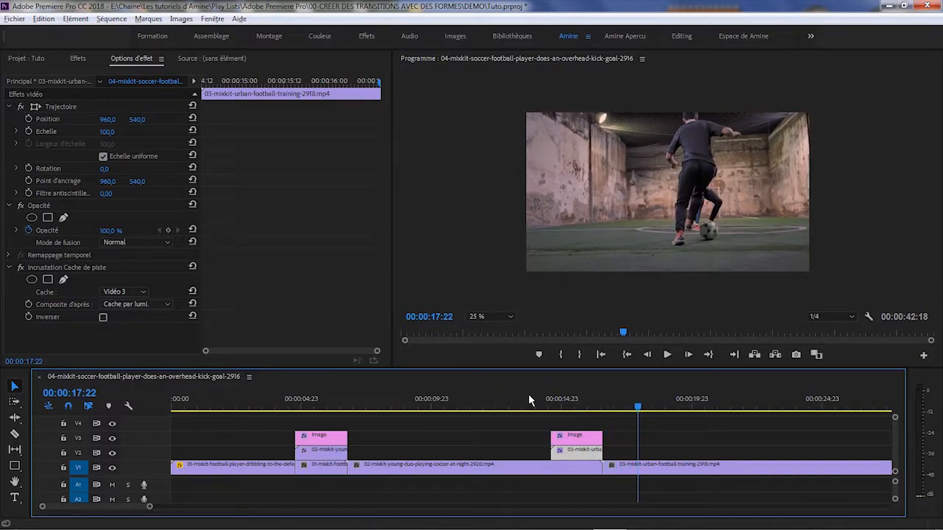
pyautogui.click(584, 407)
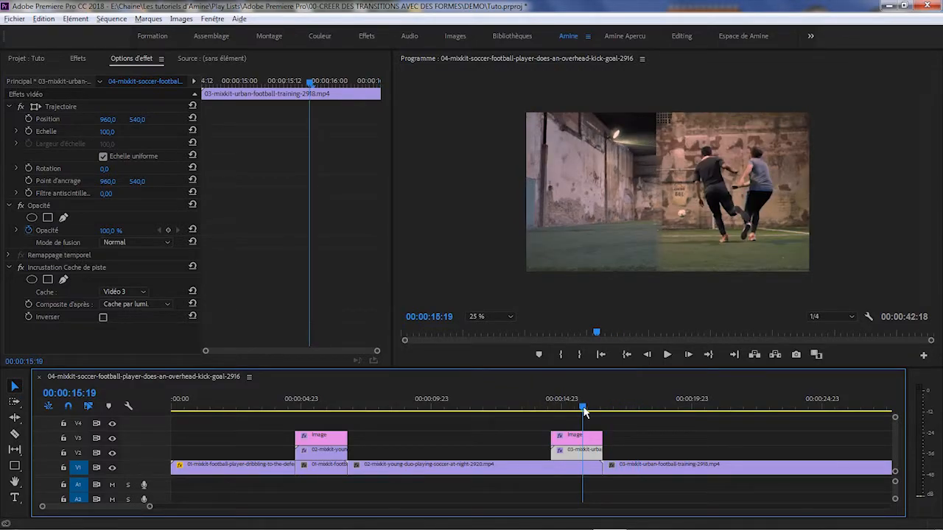
# - Split the 02-mixkit-young-duo clip on V1 where the second rectangle transition begins
pyautogui.click(14, 434)
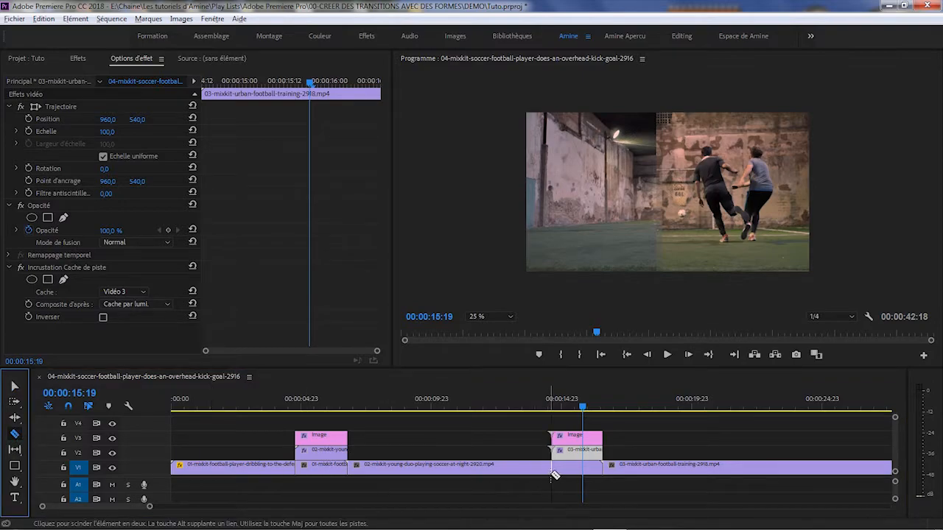
pyautogui.click(552, 473)
pyautogui.press('v')
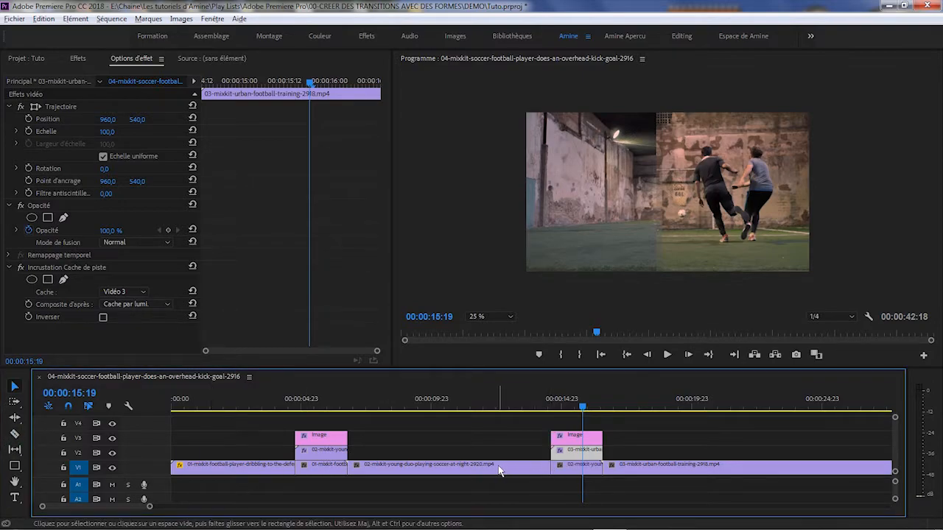
# - Set the speed of the 02-mixkit-young-duo clip before the transition to 200% and ripple-delete the gap after it
pyautogui.click(499, 466)
pyautogui.rightClick(498, 467)
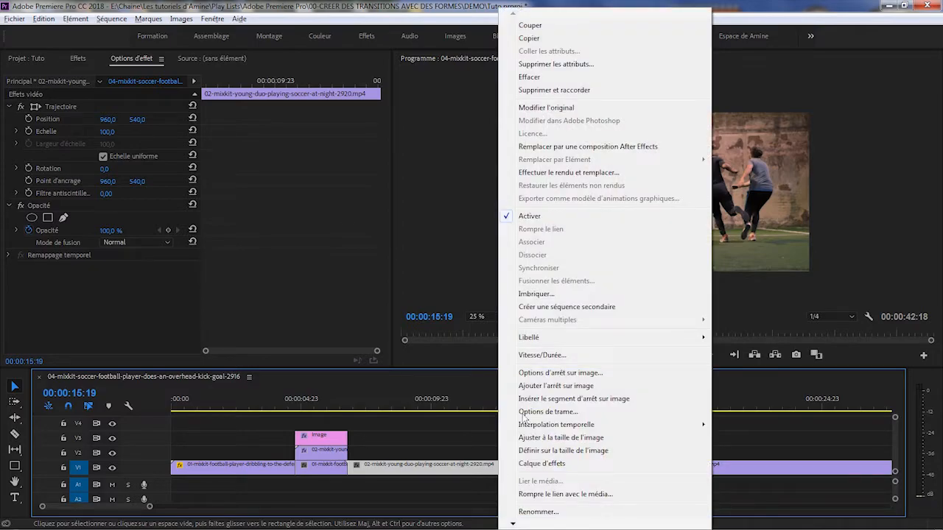
pyautogui.click(550, 355)
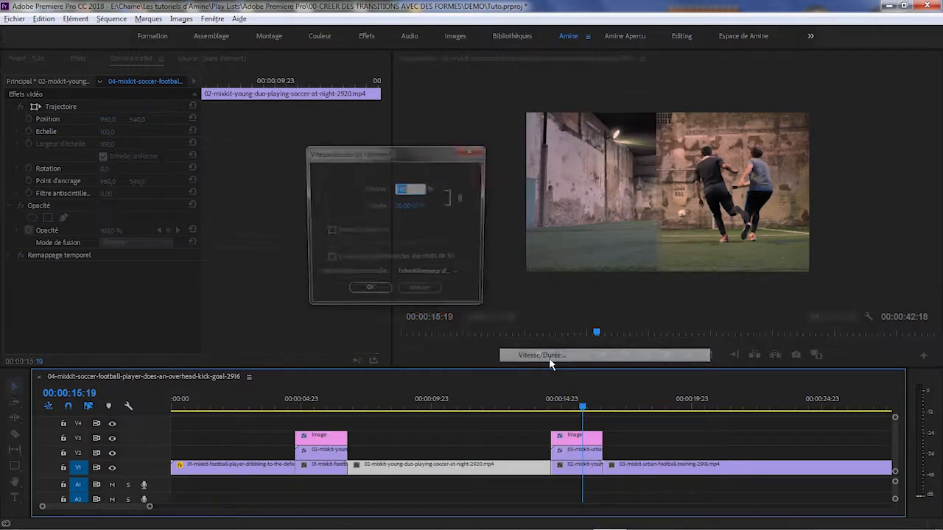
pyautogui.write('200')
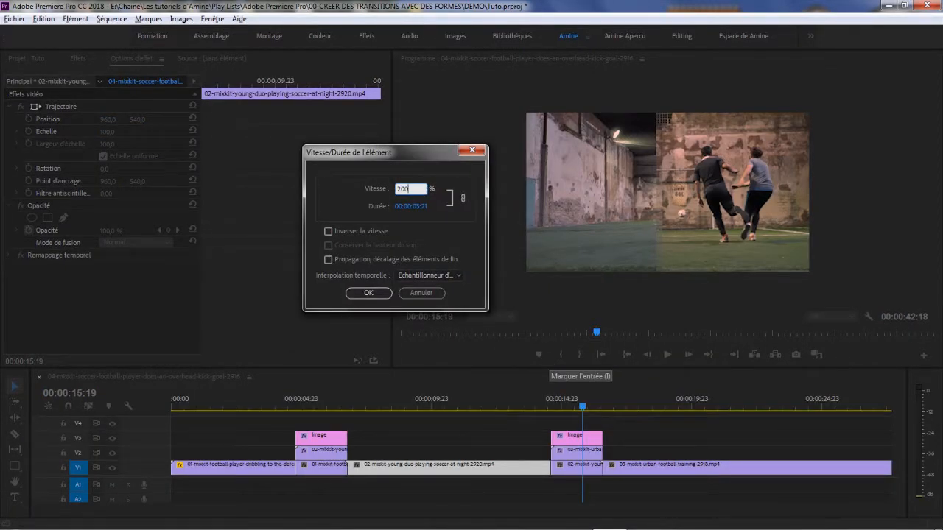
pyautogui.press('Return')
pyautogui.rightClick(507, 474)
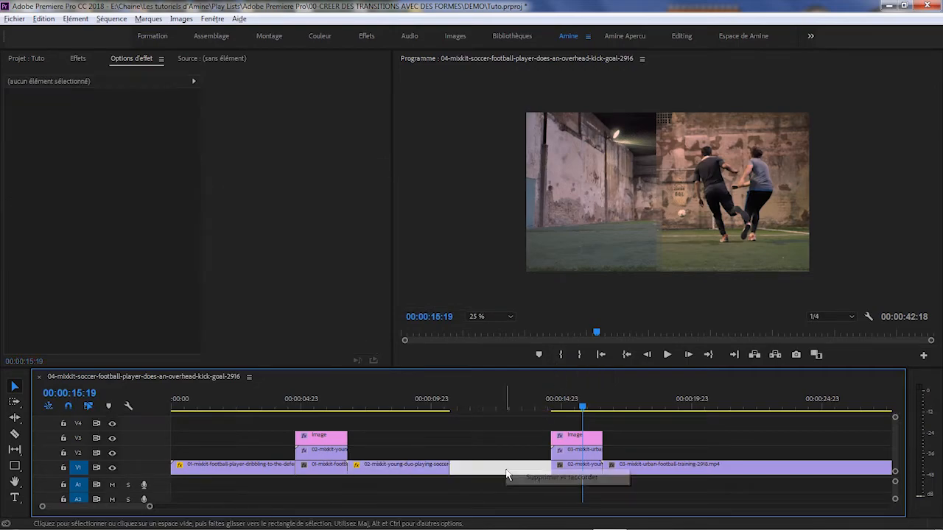
pyautogui.click(516, 477)
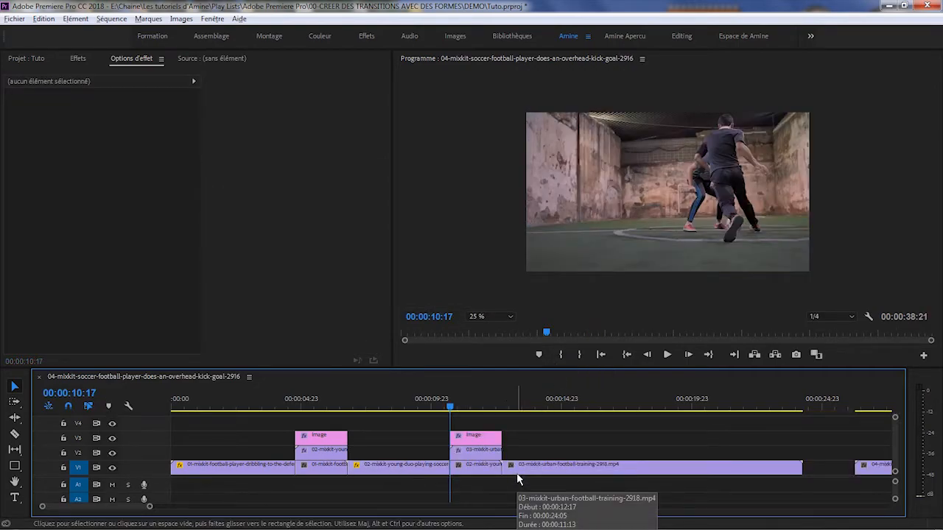
# - Play the sequence from the start through both transitions
pyautogui.click(627, 355)
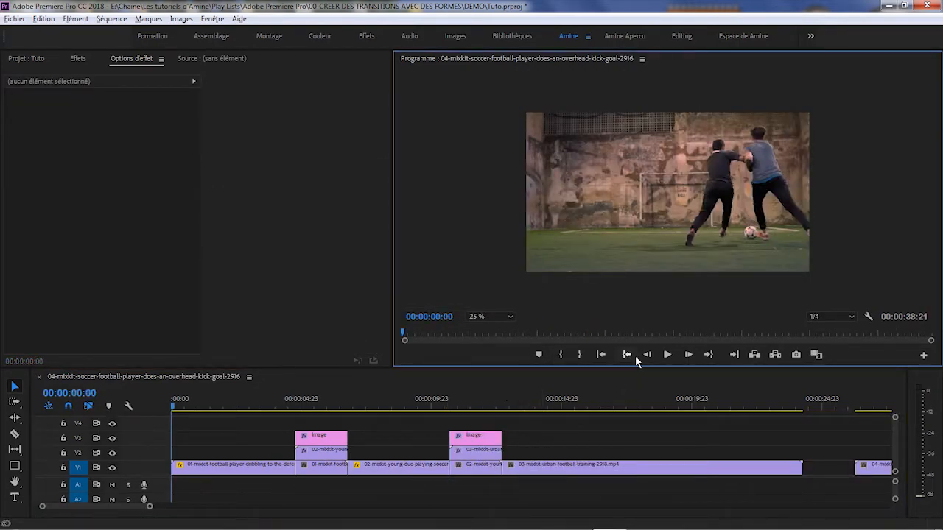
pyautogui.click(667, 355)
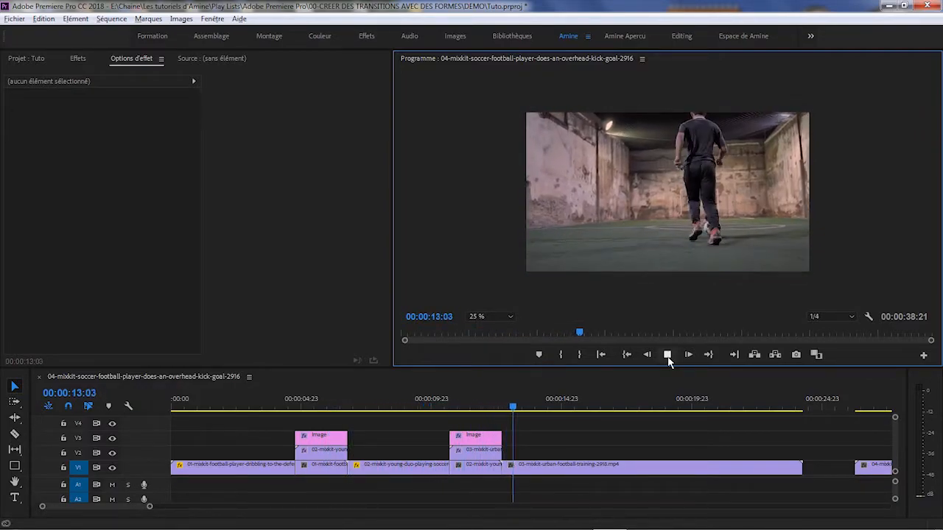
pyautogui.click(667, 355)
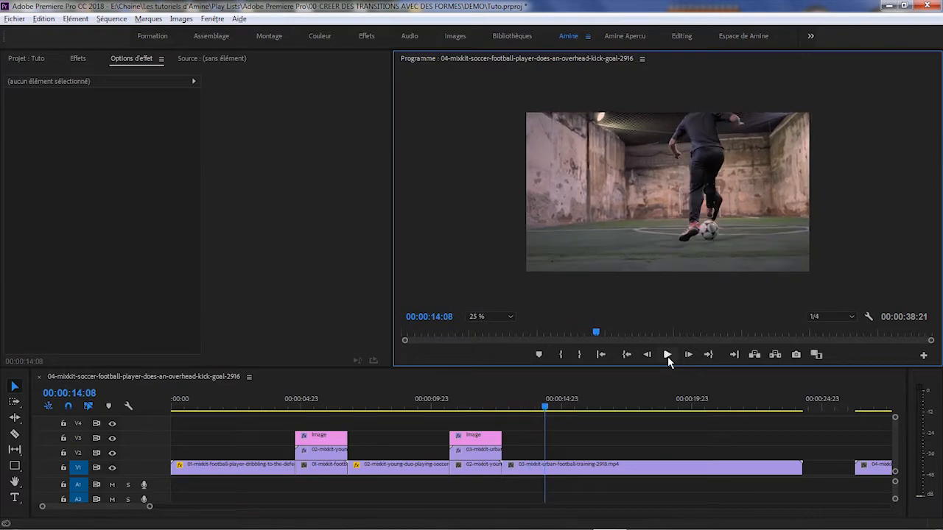
# - Ripple-delete the gap on V1 between the 03-mixkit-urban and 04-mixkit-soccer clips
pyautogui.rightClick(844, 476)
pyautogui.click(859, 480)
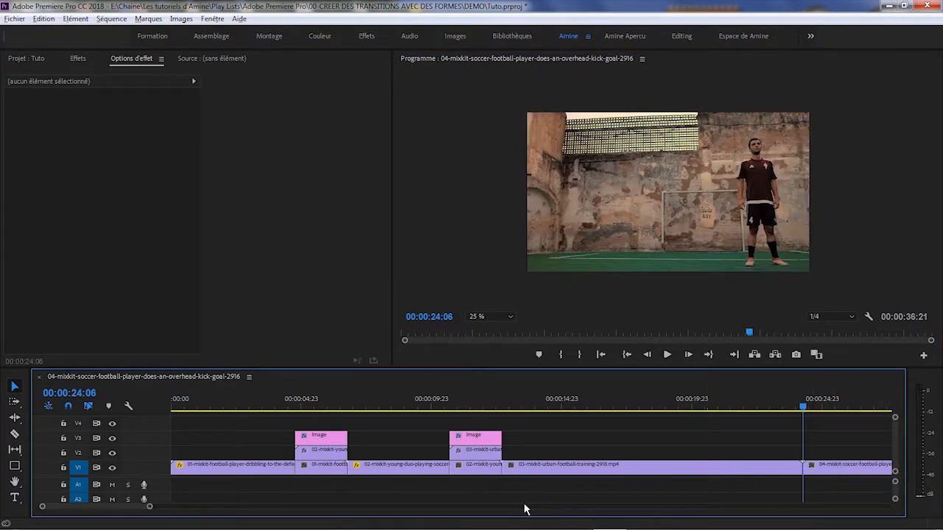
pyautogui.moveTo(91, 507); pyautogui.dragTo(106, 508)
pyautogui.hscroll(-3, 106, 510)
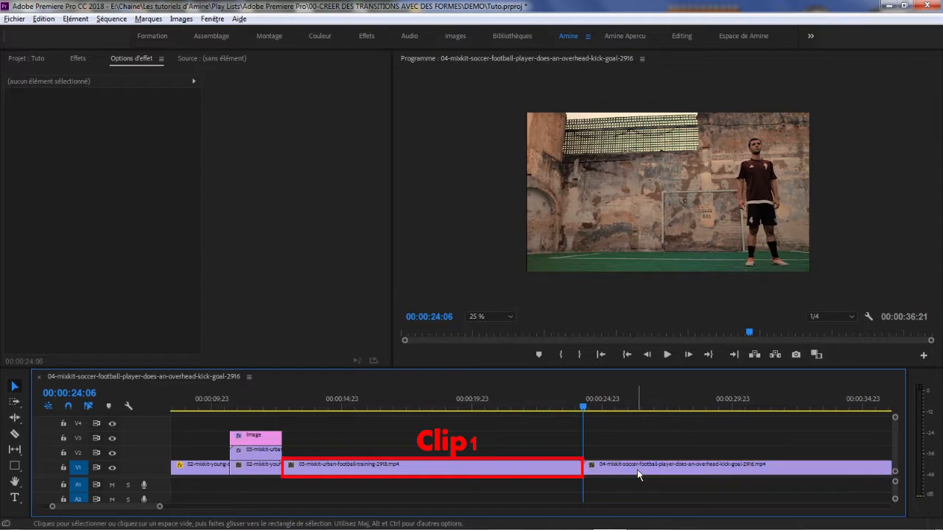
# - Move the 04-mixkit-soccer clip to V4, aligned with the second transition's start, and split it at that transition's end
pyautogui.moveTo(638, 475); pyautogui.dragTo(289, 425)
pyautogui.press('c')
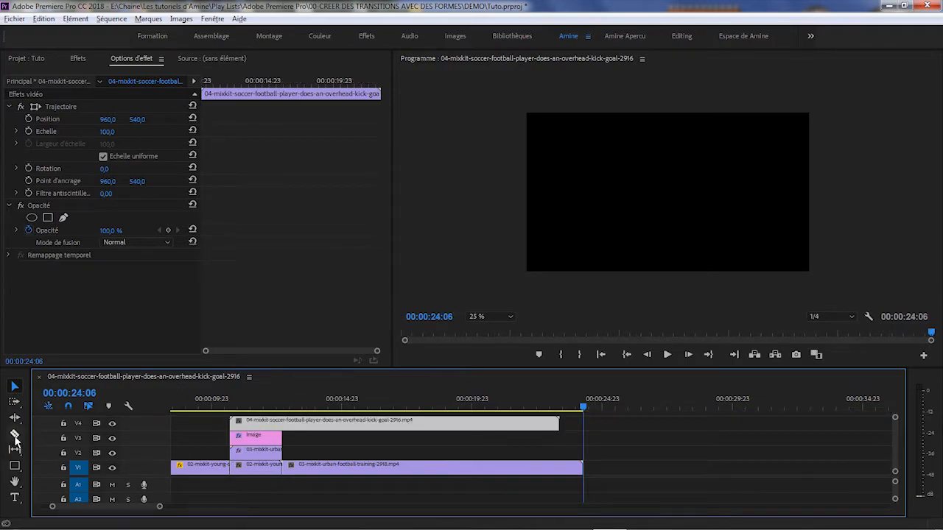
pyautogui.click(282, 423)
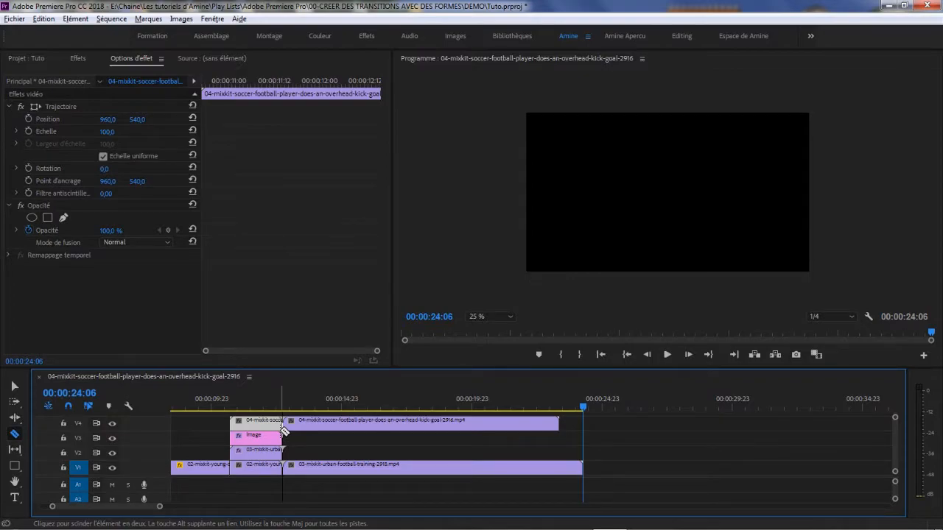
# - Place the longer 04-mixkit-soccer piece on V1 after the third clip, and the short piece on V2 over that clip's end
pyautogui.click(14, 386)
pyautogui.moveTo(357, 424); pyautogui.dragTo(652, 475)
pyautogui.moveTo(267, 426); pyautogui.dragTo(563, 462)
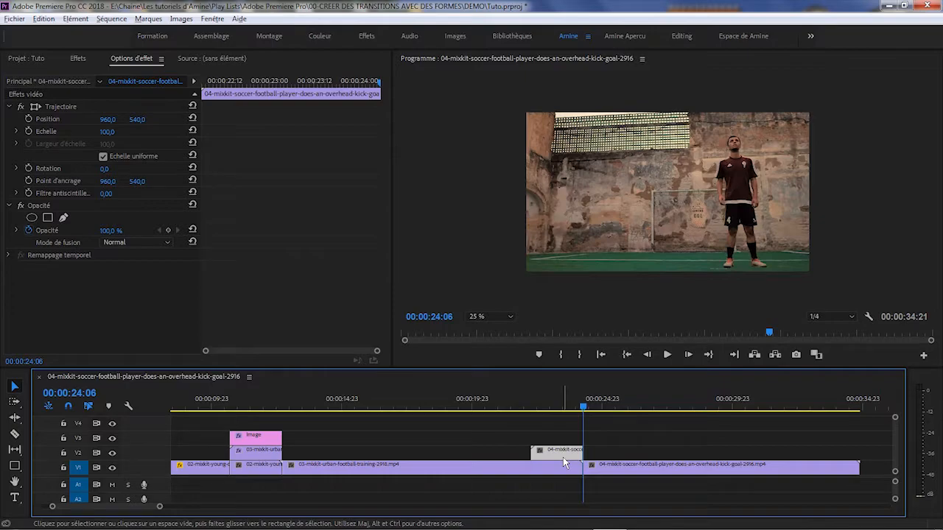
# - Play back the passage where the short 04-mixkit-soccer piece overlaps the third clip
pyautogui.click(505, 409)
pyautogui.press('space')
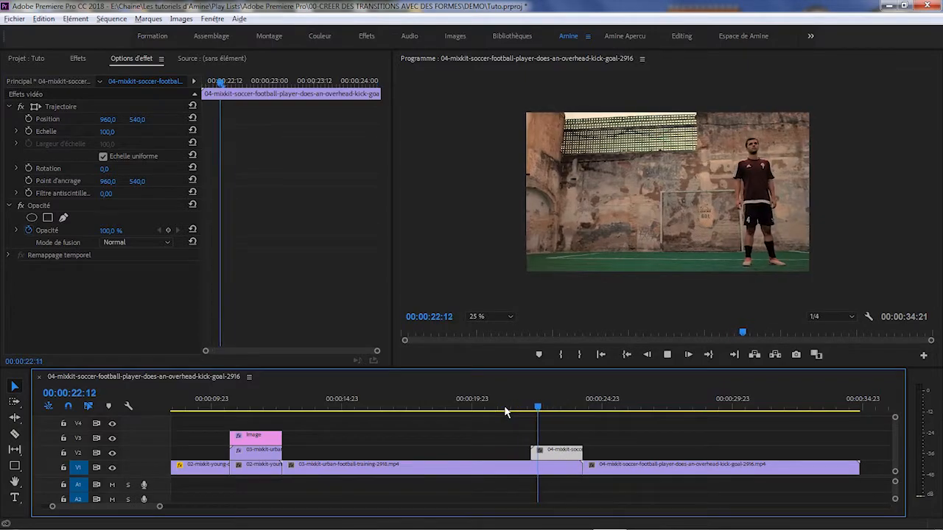
pyautogui.press('space')
# - Draw a white rectangle over the upper part of the frame at 00:00:23:08 and turn off its Contour
pyautogui.click(562, 410)
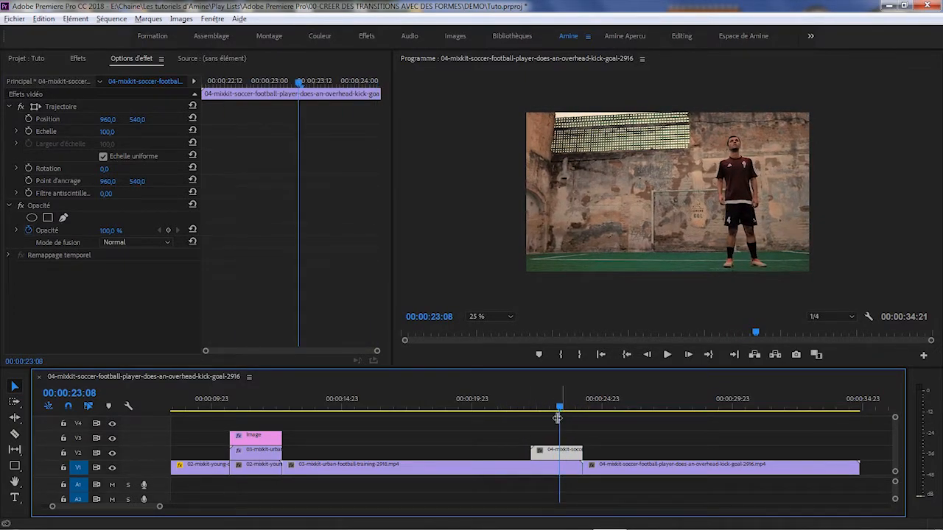
pyautogui.click(15, 468)
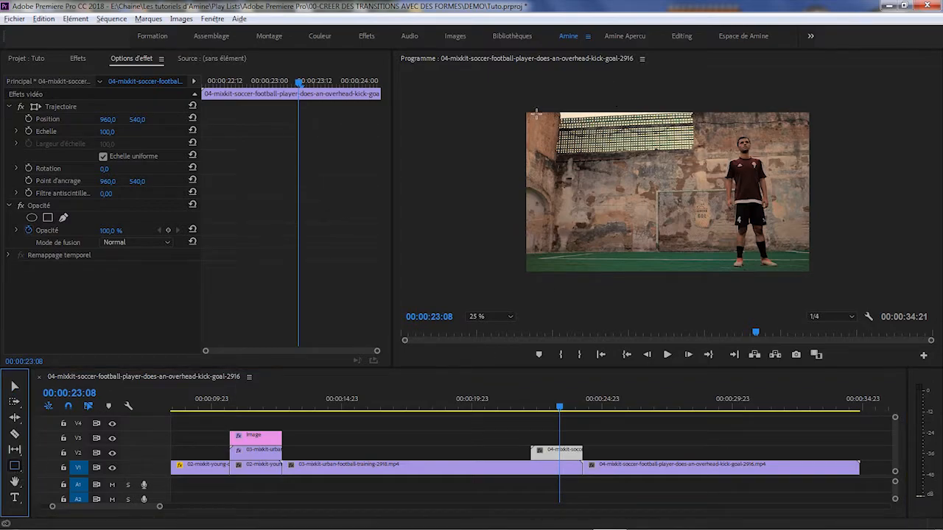
pyautogui.moveTo(536, 112)
pyautogui.mouseDown()
pyautogui.moveTo(722, 184)
pyautogui.moveTo(845, 214)
pyautogui.moveTo(846, 225)
pyautogui.moveTo(844, 217)
pyautogui.mouseUp()
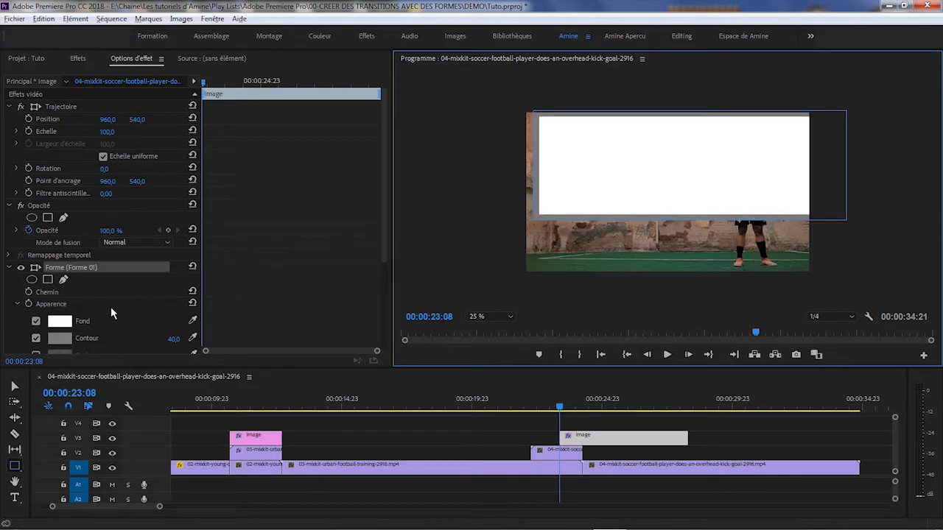
pyautogui.click(36, 338)
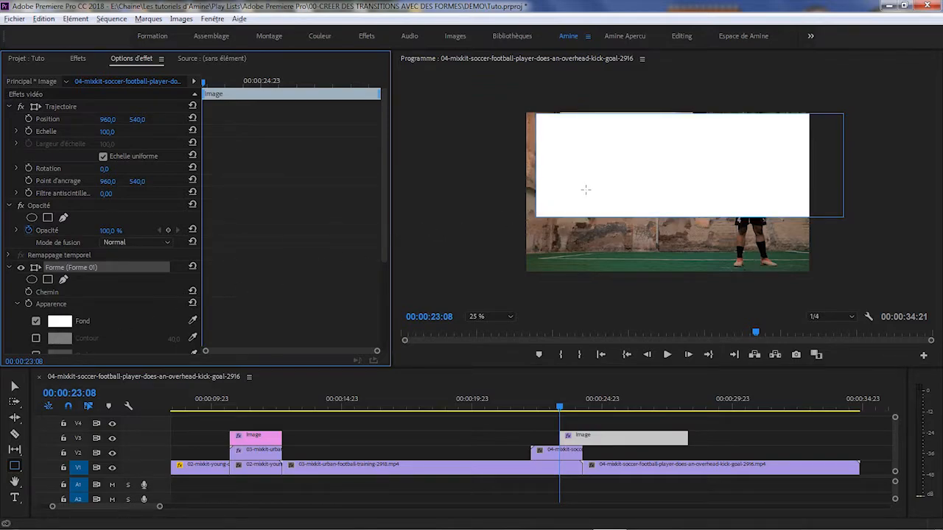
# - Move the rectangle to cover the frame's full width in its upper half, lower its top edge slightly and copy it
pyautogui.click(6, 386)
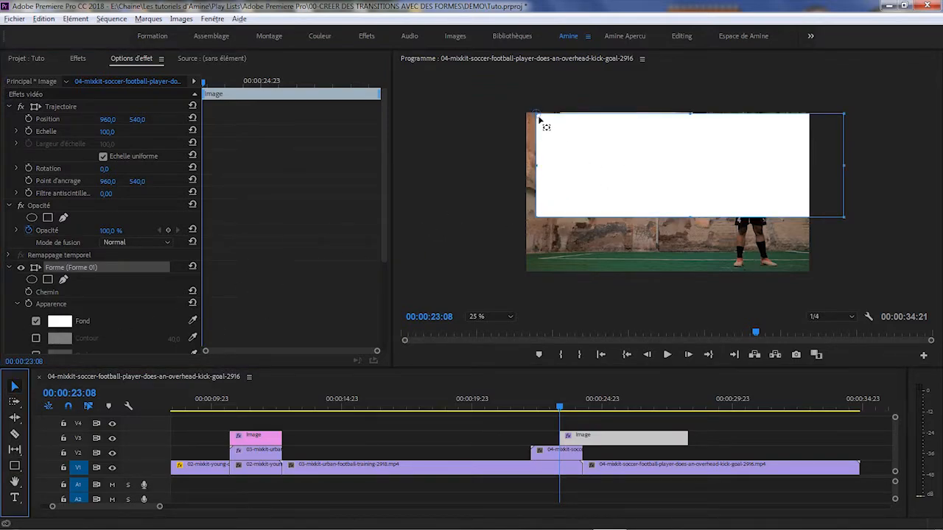
pyautogui.moveTo(540, 119); pyautogui.dragTo(689, 158)
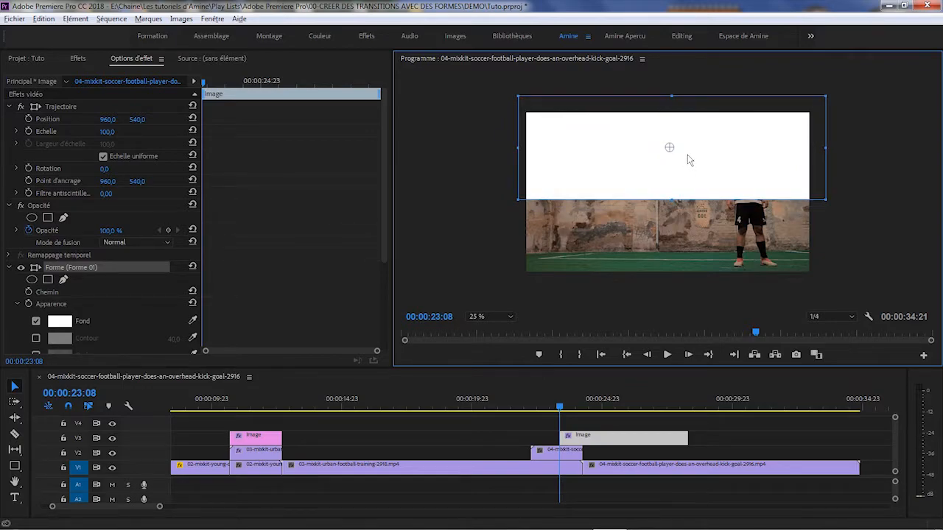
pyautogui.moveTo(672, 97); pyautogui.dragTo(673, 105)
pyautogui.hotkey('ctrl', 'c')
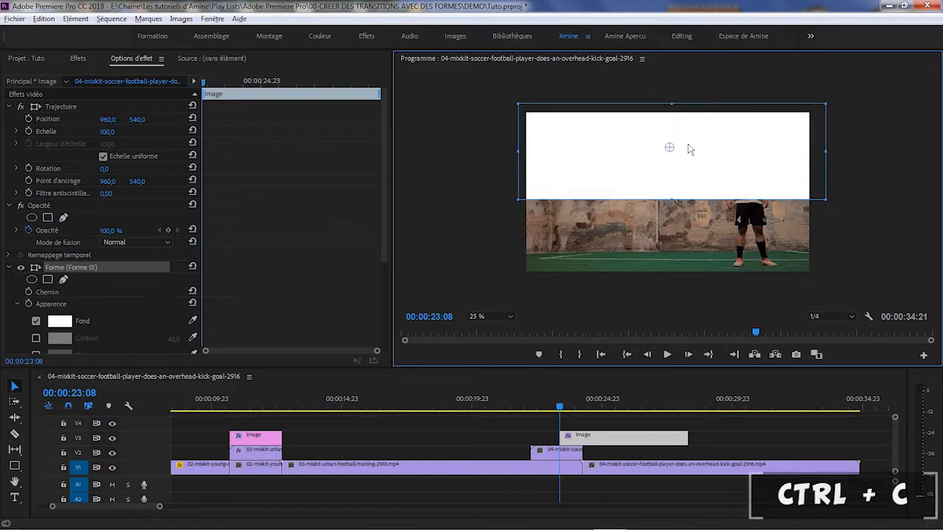
# - Paste a second rectangle over the frame's lower half and fit the V3 graphic to the short 04-mixkit-soccer piece on V2
pyautogui.hotkey('ctrl', 'v')
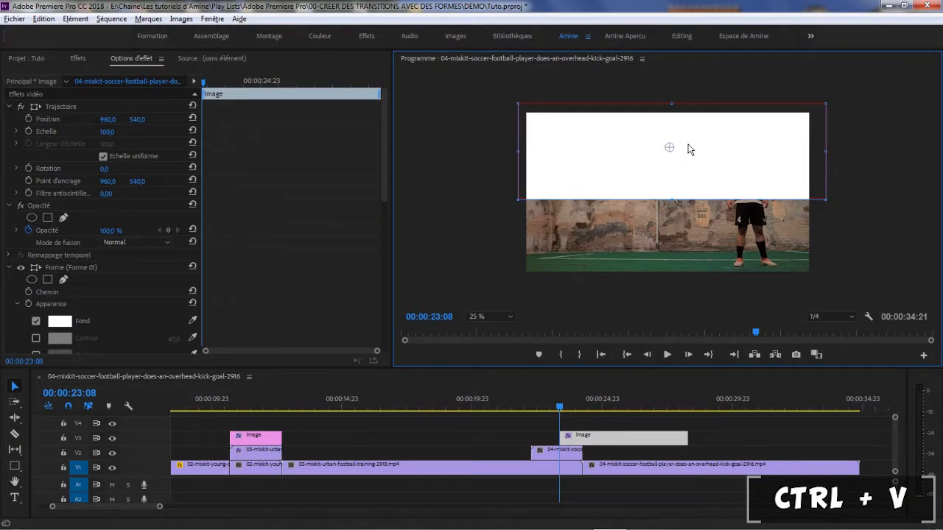
pyautogui.moveTo(689, 149); pyautogui.dragTo(687, 244)
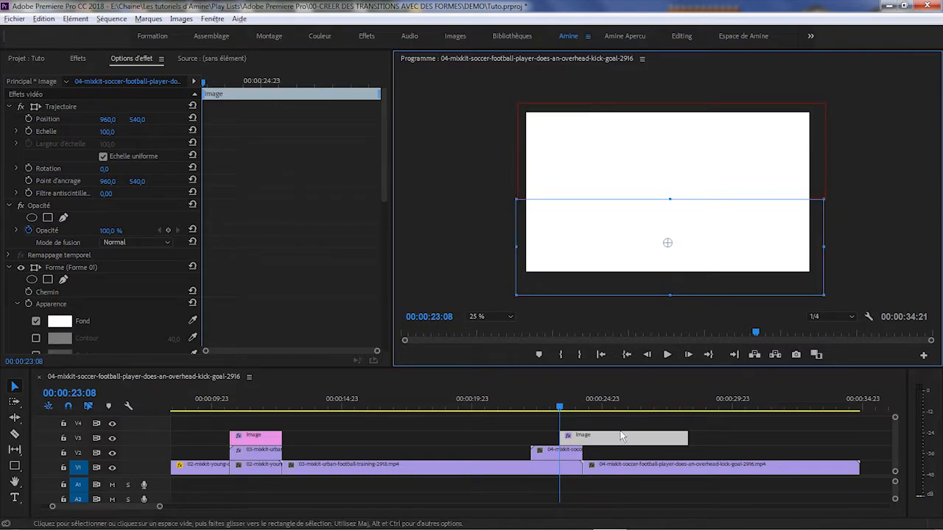
pyautogui.moveTo(625, 440); pyautogui.dragTo(597, 442)
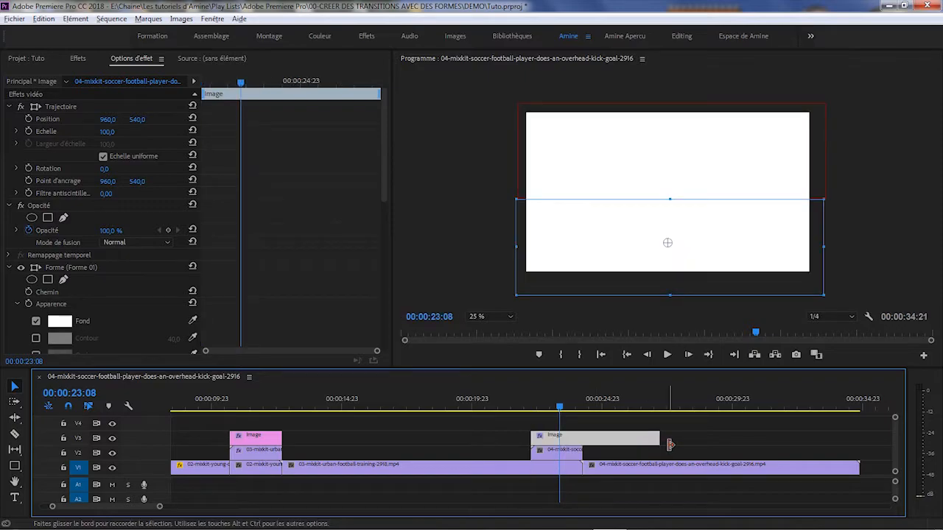
pyautogui.moveTo(658, 440); pyautogui.dragTo(582, 439)
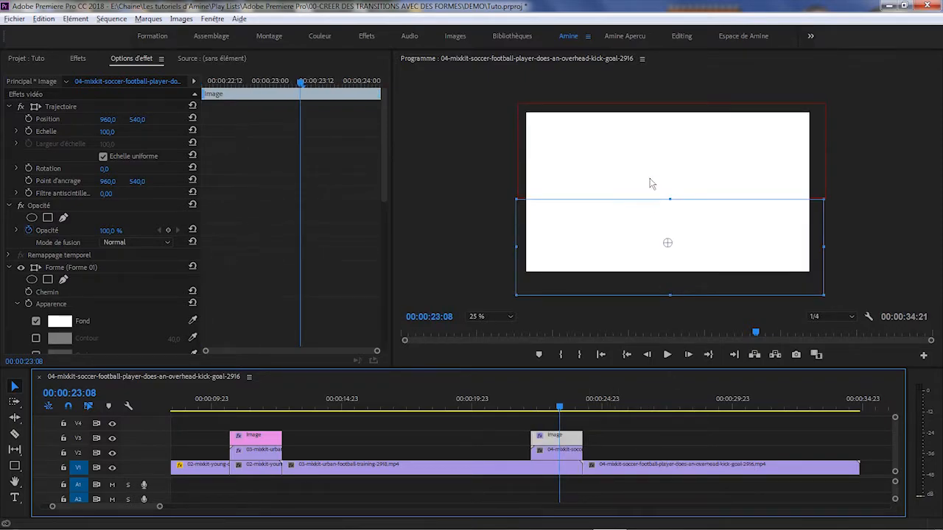
# - Enable Position keyframing for both rectangles at 00:00:23:08 and identify the first shape by toggling its visibility
pyautogui.click(649, 173)
pyautogui.moveTo(381, 194); pyautogui.dragTo(383, 322)
pyautogui.click(36, 241)
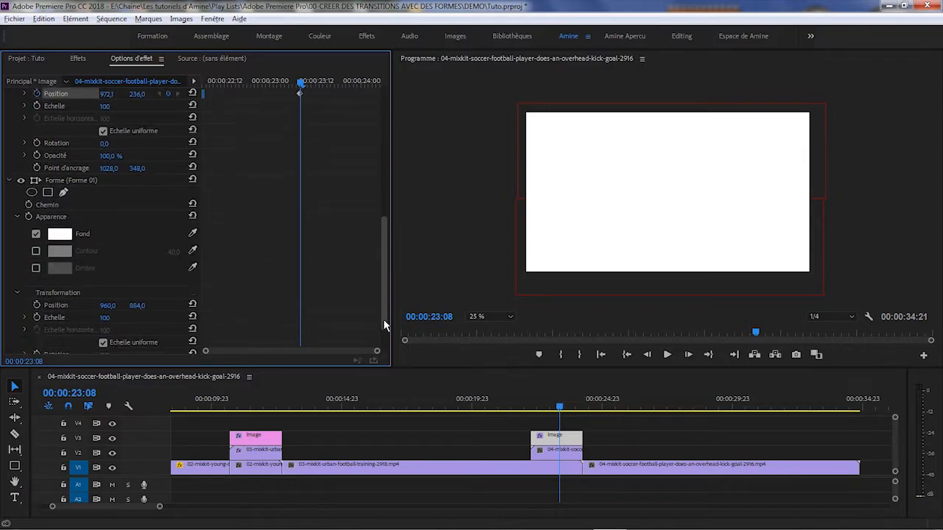
pyautogui.click(37, 270)
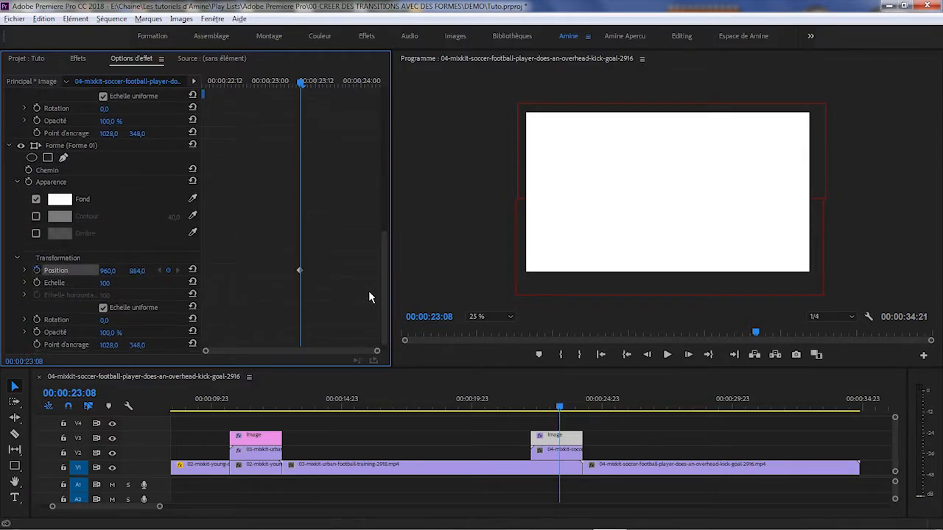
pyautogui.moveTo(383, 270); pyautogui.dragTo(385, 187)
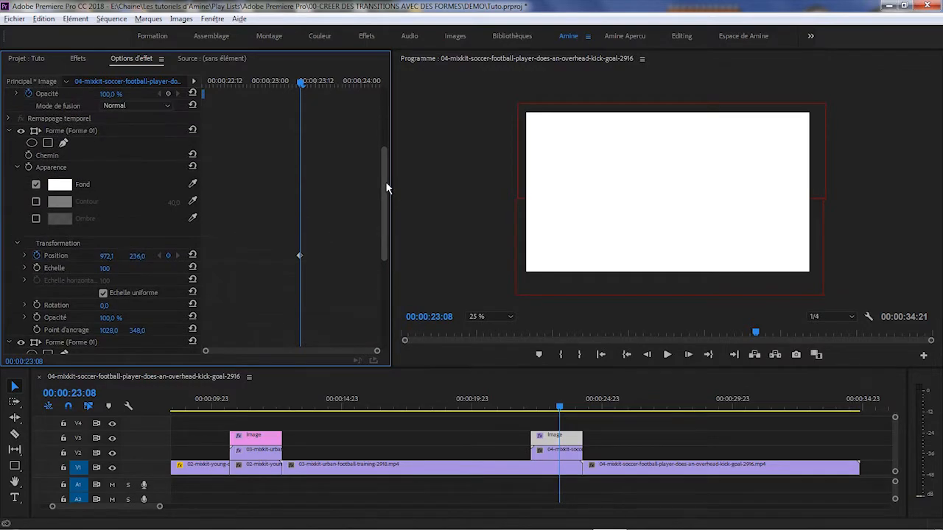
pyautogui.click(22, 131)
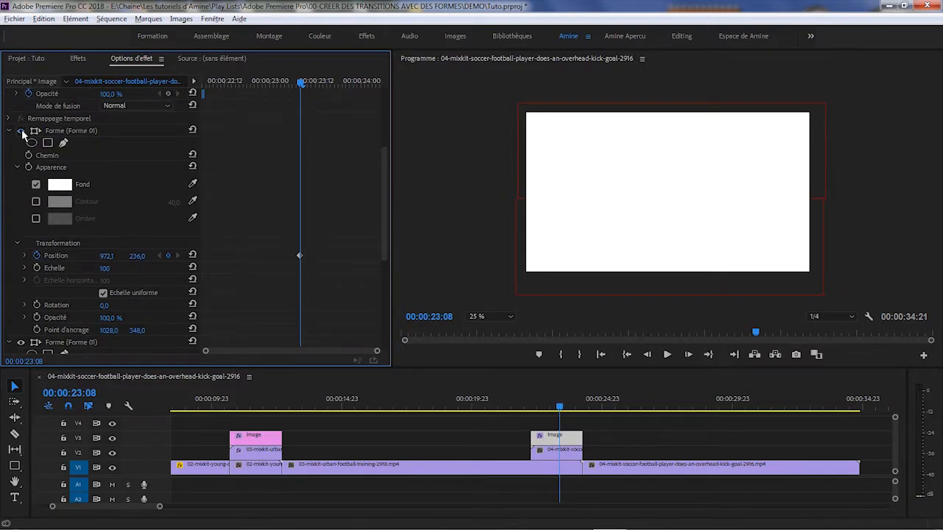
pyautogui.click(21, 131)
# - Move the Position keyframes of both rectangles to the end of the graphic clip
pyautogui.moveTo(300, 257); pyautogui.dragTo(372, 258)
pyautogui.moveTo(382, 261); pyautogui.dragTo(356, 331)
pyautogui.moveTo(307, 293); pyautogui.dragTo(390, 246)
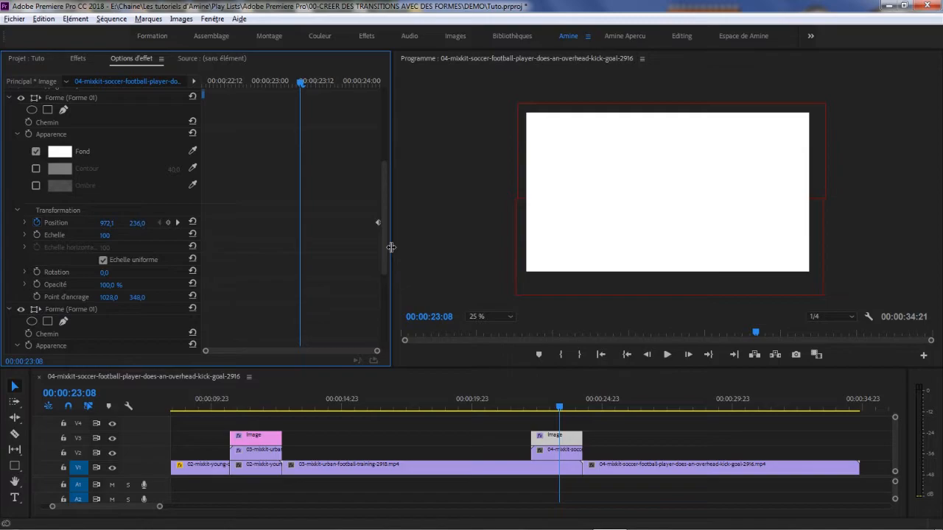
# - Shift the upper rectangle out of frame to the right, to about 3000, 244, and place that Position keyframe at the clip's start
pyautogui.click(544, 148)
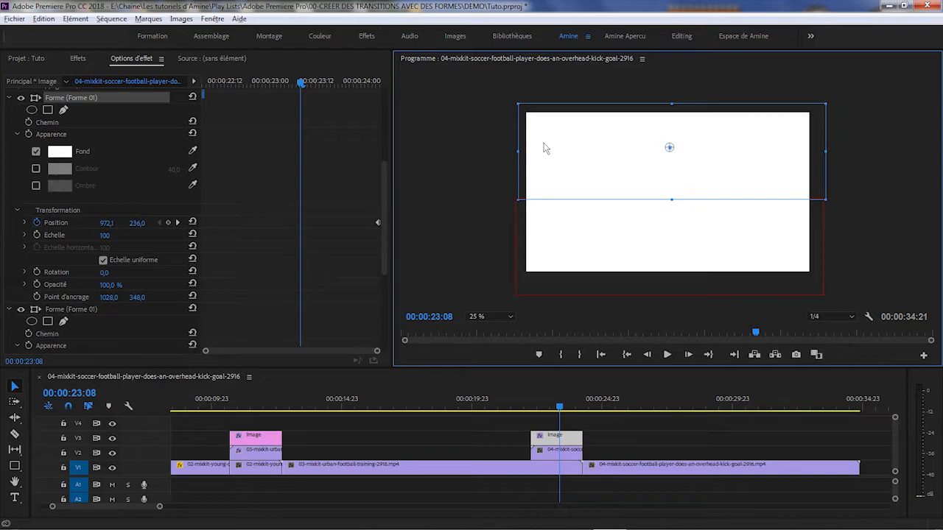
pyautogui.moveTo(544, 148); pyautogui.dragTo(844, 149)
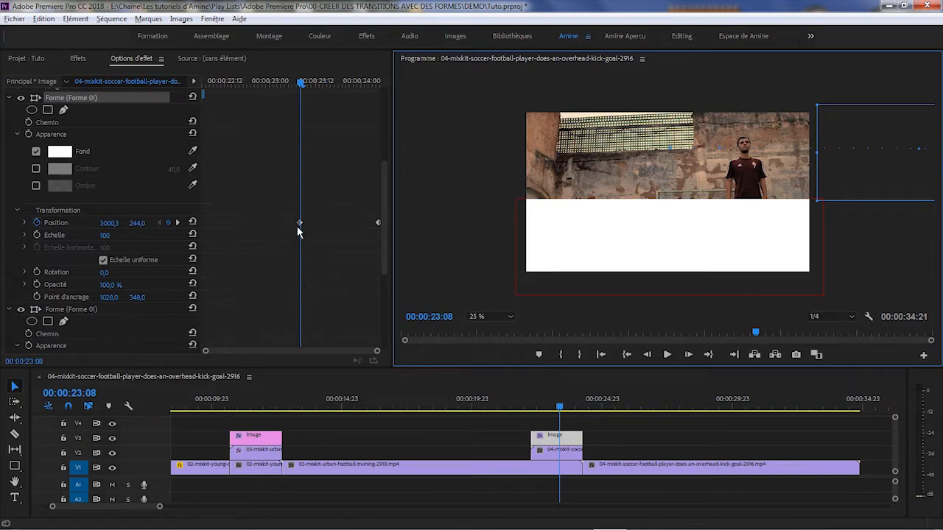
pyautogui.moveTo(299, 223); pyautogui.dragTo(208, 224)
# - Shift the lower rectangle out of frame to the left, to about -1104, 836, and place that Position keyframe at the clip's start
pyautogui.click(641, 243)
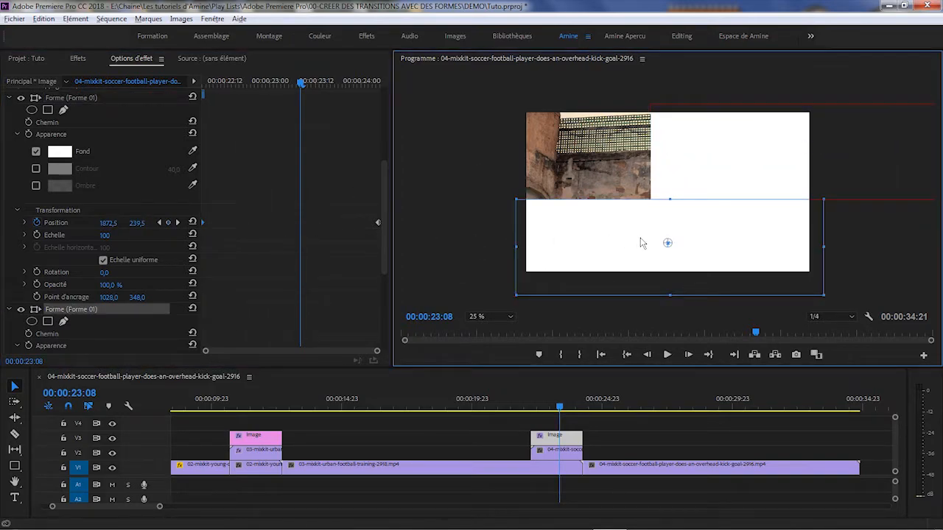
pyautogui.scroll(-1, 387, 283)
pyautogui.moveTo(808, 244); pyautogui.dragTo(502, 237)
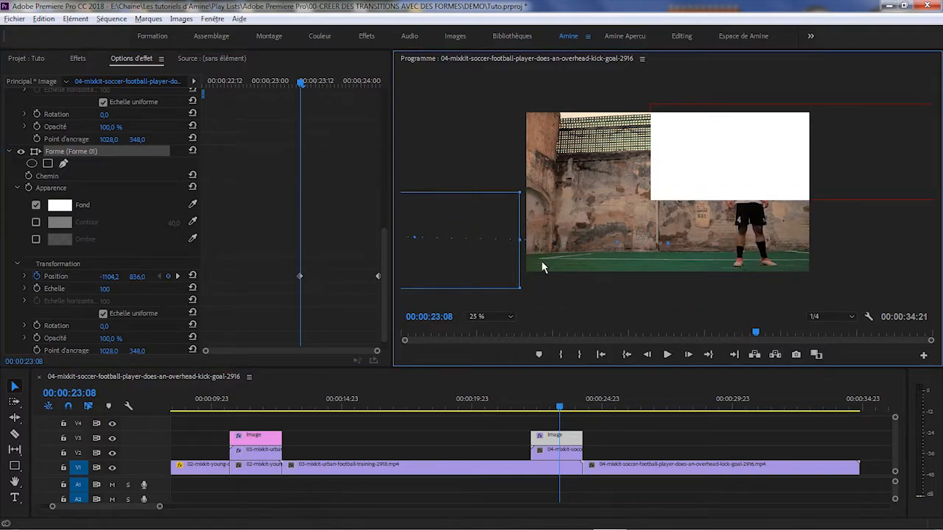
pyautogui.moveTo(300, 277); pyautogui.dragTo(200, 278)
# - Set the temporal interpolation of both rectangles' ending Position keyframes to Progressif
pyautogui.scroll(1, 293, 286)
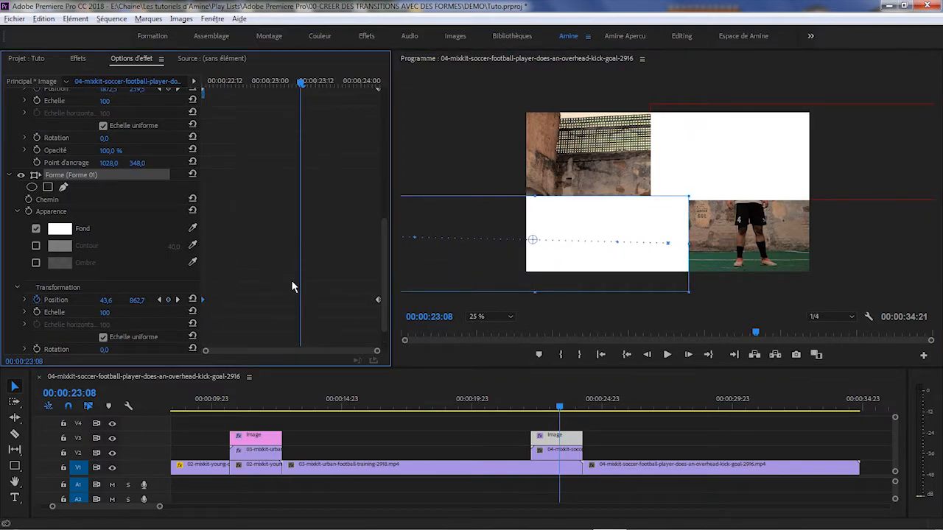
pyautogui.scroll(1, 382, 288)
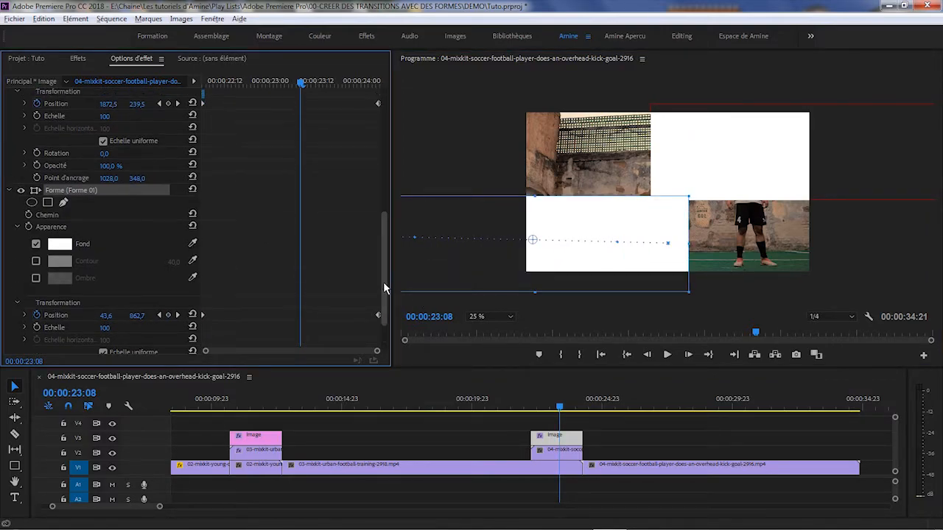
pyautogui.moveTo(360, 102); pyautogui.dragTo(383, 321)
pyautogui.rightClick(380, 319)
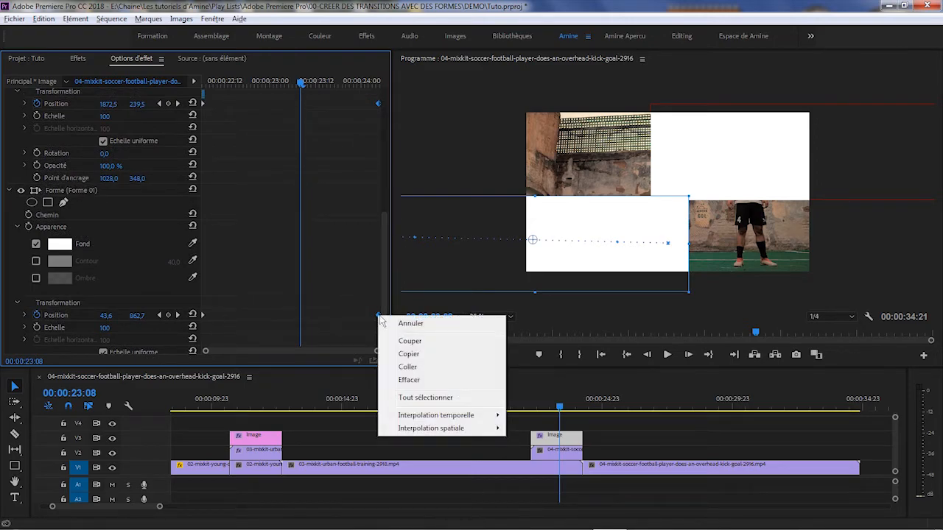
pyautogui.moveTo(464, 416)
pyautogui.click(545, 498)
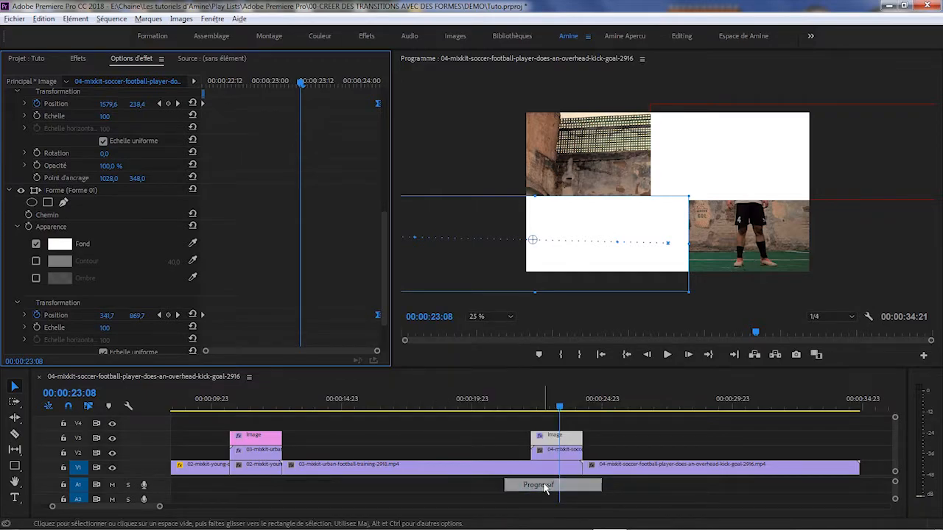
# - Set the temporal interpolation of both rectangles' starting Position keyframes to Dégressif and scrub through the animation
pyautogui.click(218, 314)
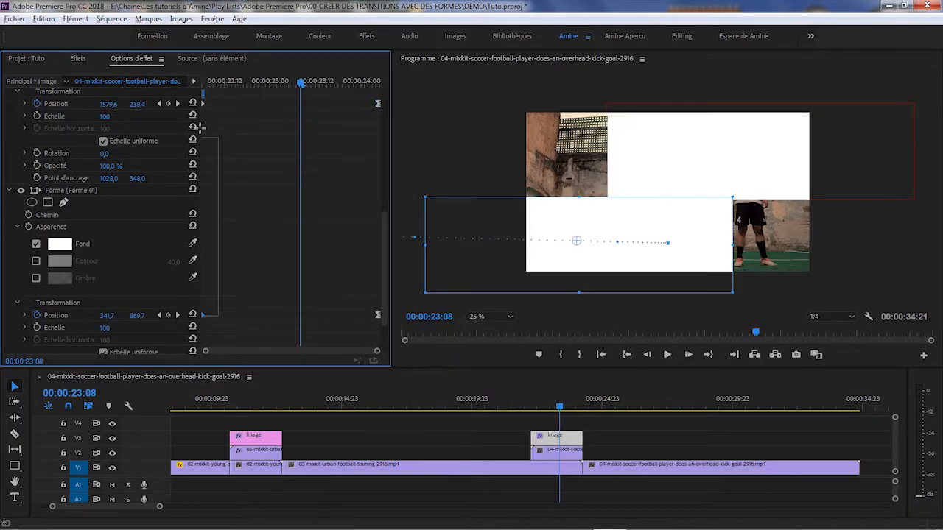
pyautogui.rightClick(204, 104)
pyautogui.moveTo(286, 204)
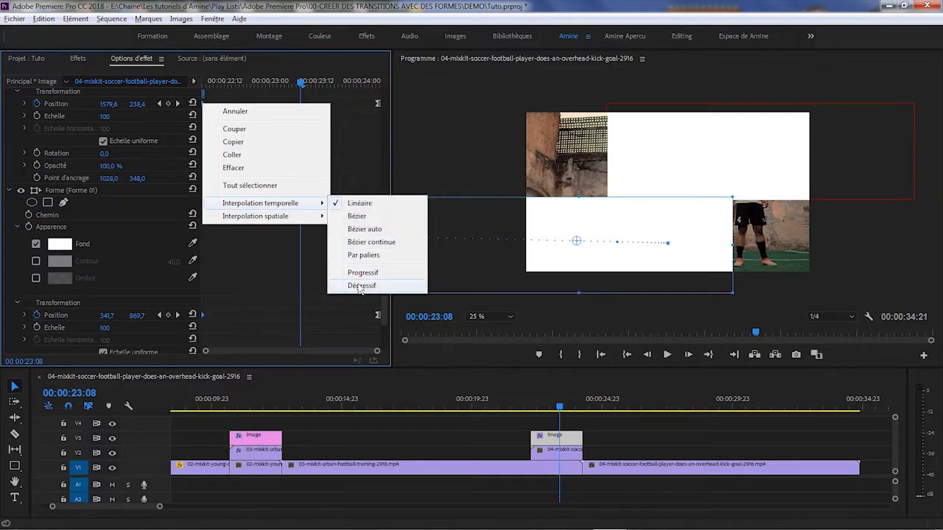
pyautogui.click(360, 285)
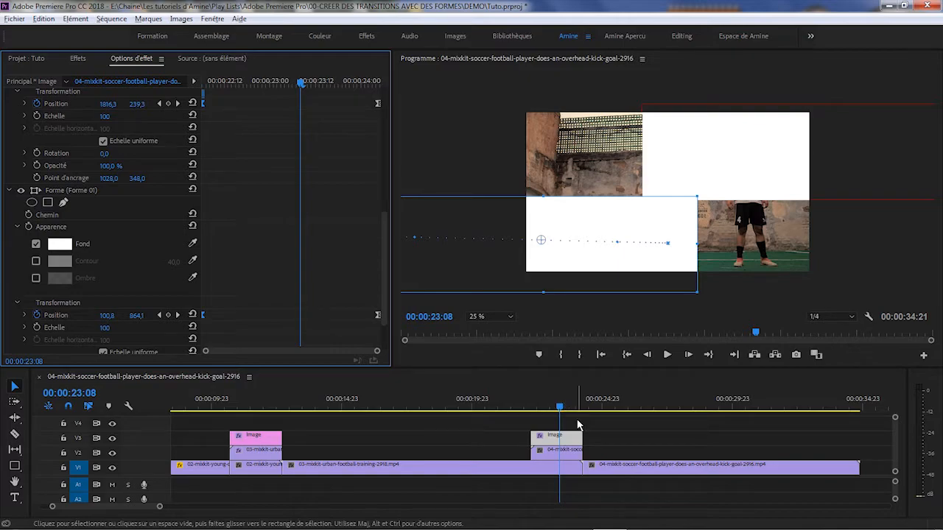
pyautogui.moveTo(560, 410); pyautogui.dragTo(528, 416)
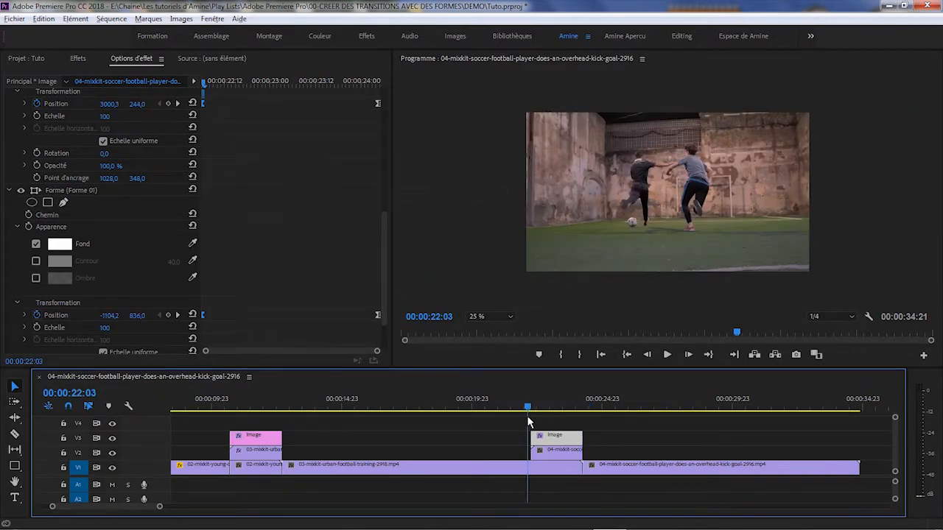
pyautogui.click(547, 405)
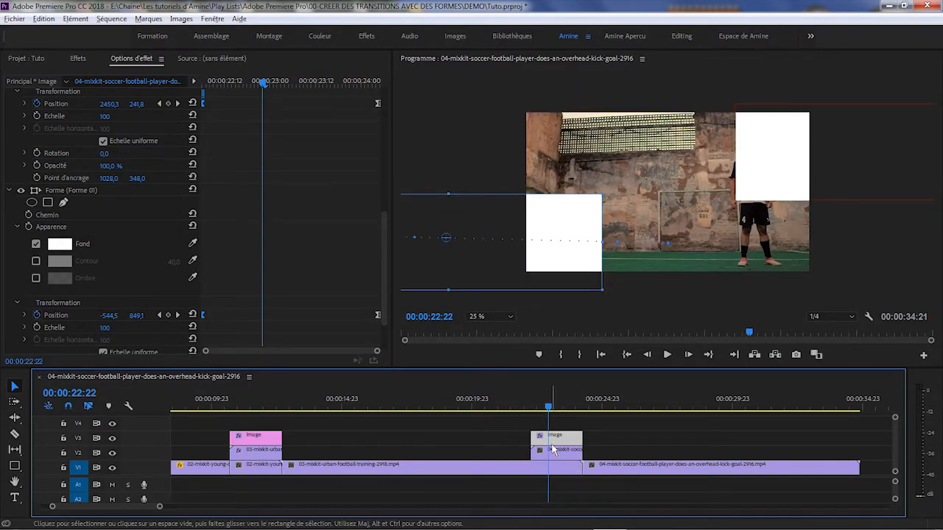
# - Apply Incrustation Cache de piste to the short 04-mixkit-soccer piece on V2 with Vidéo 3 as its Cache
pyautogui.click(559, 456)
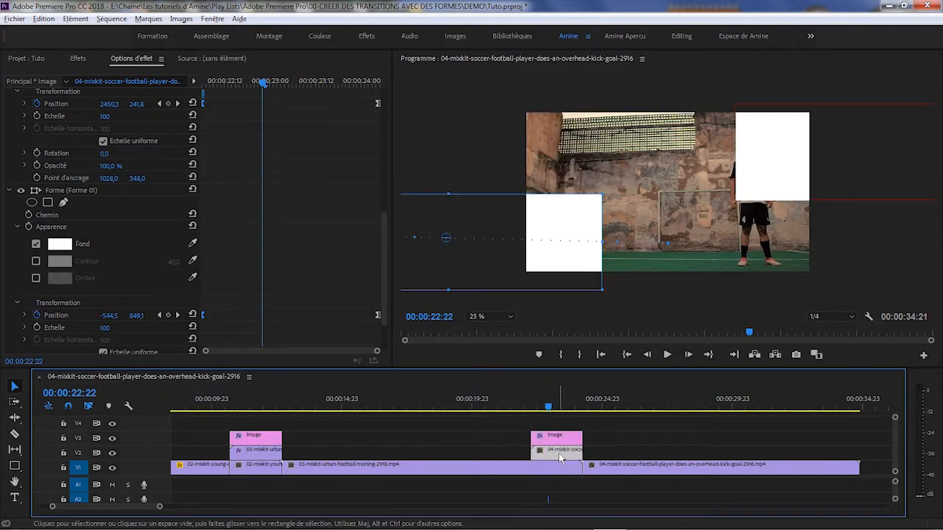
pyautogui.click(77, 59)
pyautogui.moveTo(73, 164); pyautogui.dragTo(563, 457)
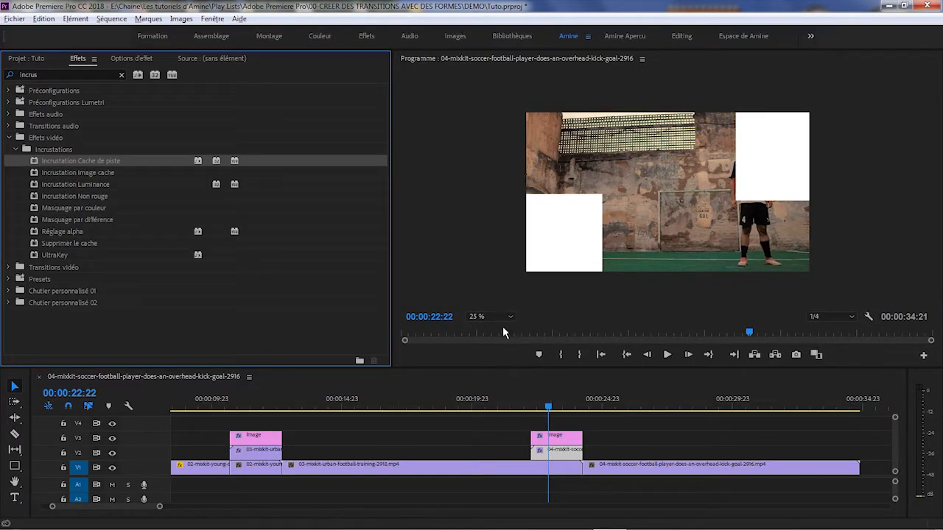
pyautogui.click(139, 61)
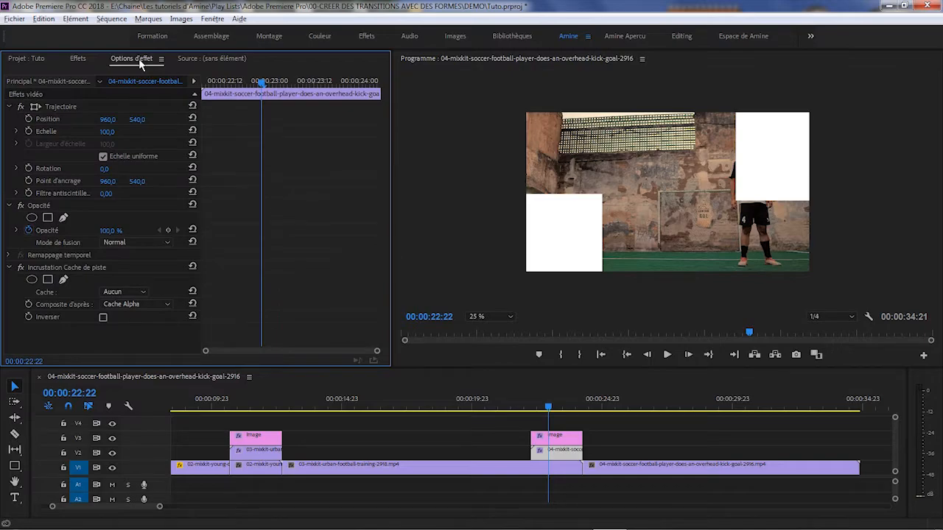
pyautogui.click(138, 294)
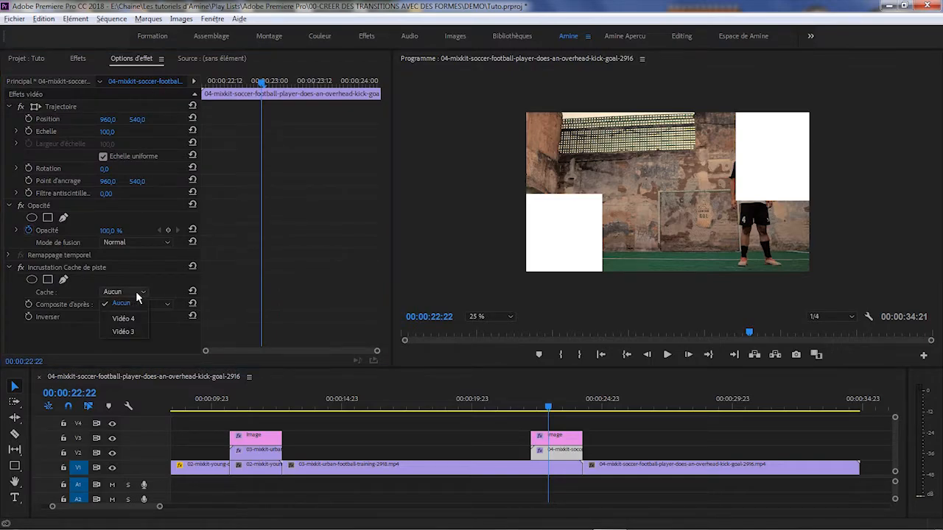
pyautogui.click(122, 332)
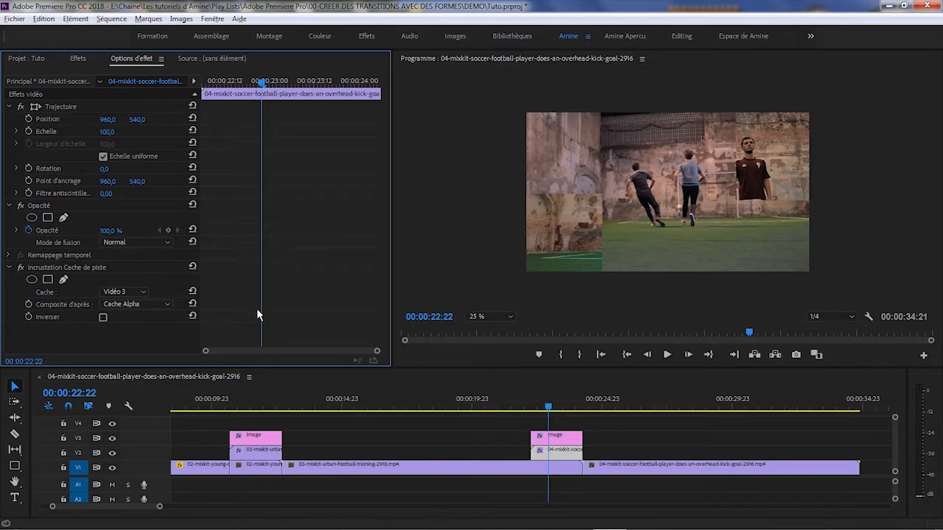
# - Play back the rectangle transition from the third clip to the fourth
pyautogui.moveTo(549, 410); pyautogui.dragTo(608, 432)
pyautogui.click(454, 403)
pyautogui.press('space')
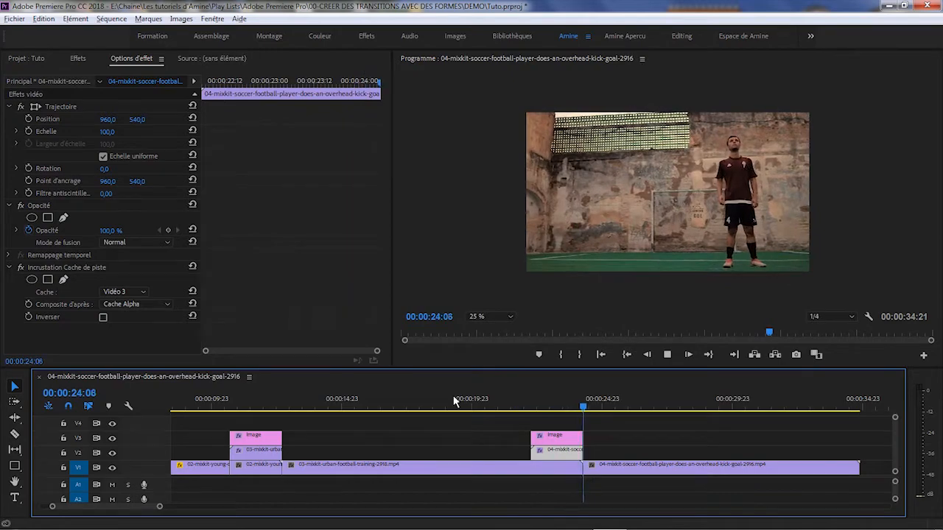
pyautogui.press('space')
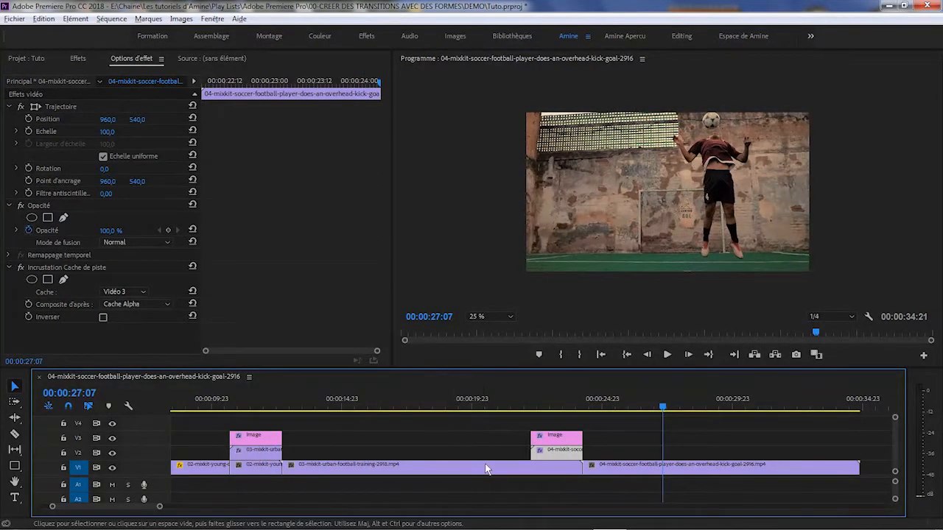
# - Cut the third clip on V1 where the V2 overlap begins
pyautogui.click(15, 436)
pyautogui.click(530, 470)
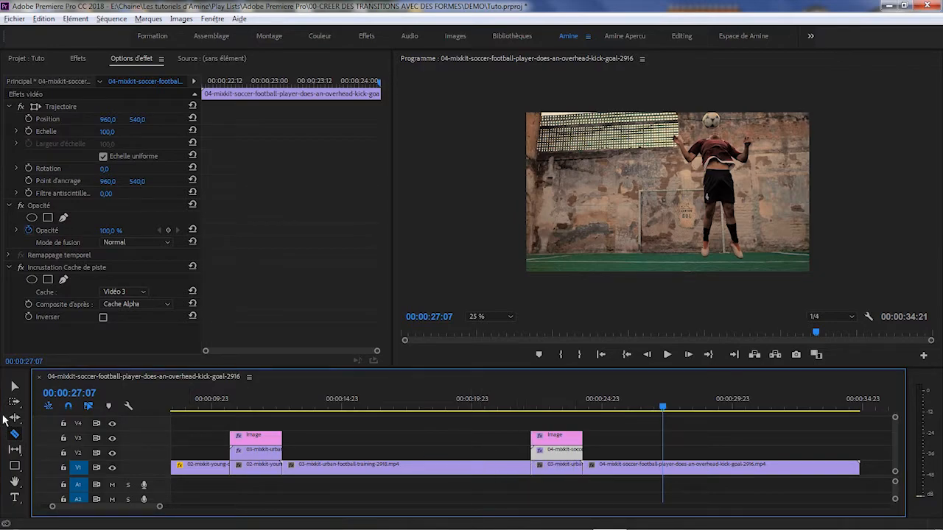
pyautogui.click(15, 387)
# - Set the speed of the third clip's longer part, before the cut, to 200 %
pyautogui.rightClick(362, 466)
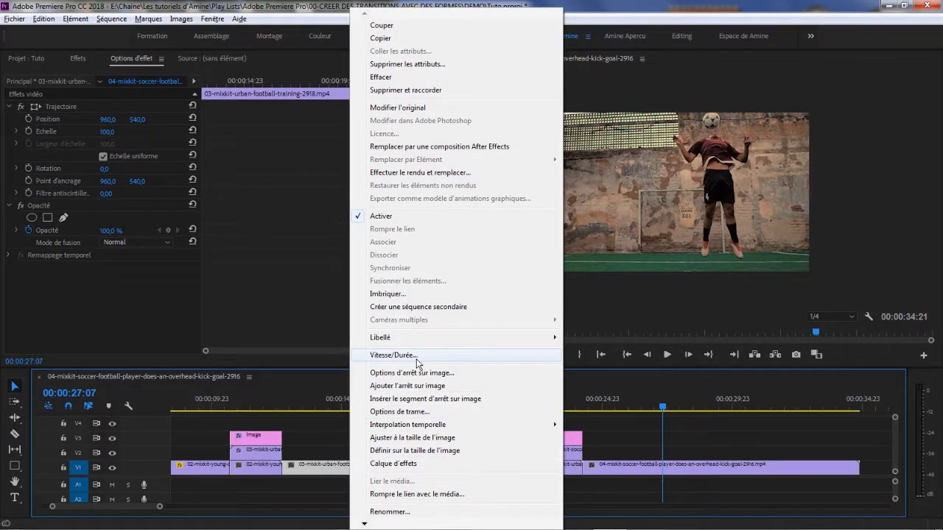
pyautogui.click(417, 357)
pyautogui.write('200')
pyautogui.press('Return')
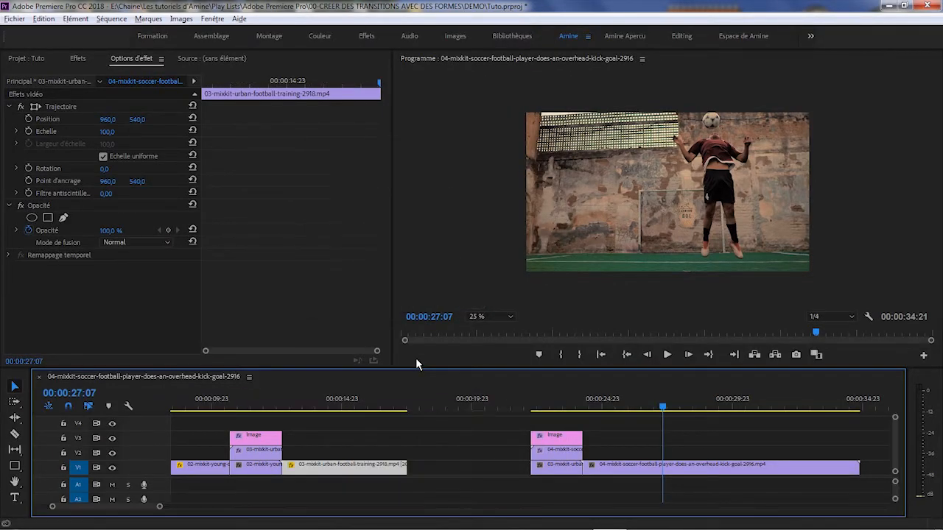
# - Close the gap on the timeline after the sped-up part of the third clip
pyautogui.click(432, 464)
pyautogui.rightClick(432, 464)
pyautogui.click(480, 467)
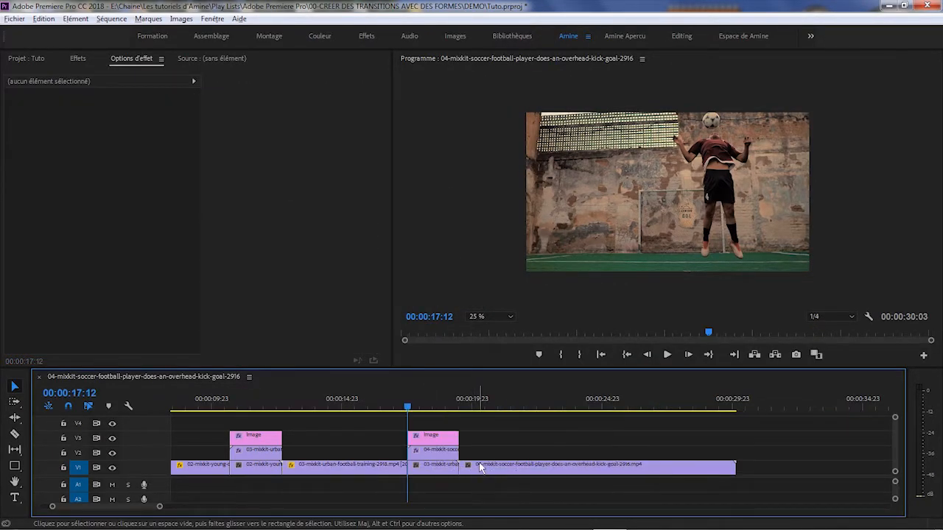
# - Set the speed of the fourth clip's V1 part, after the rectangle transition, to 200 %
pyautogui.click(479, 467)
pyautogui.rightClick(480, 467)
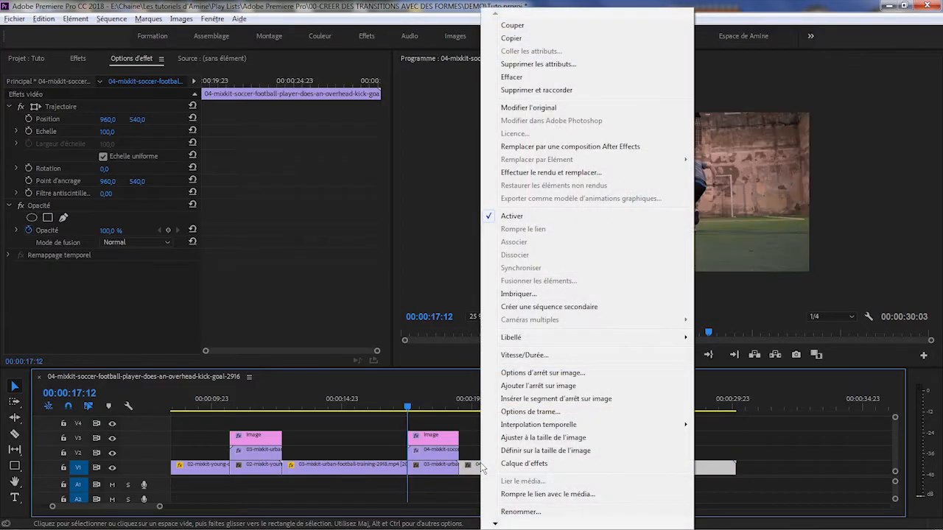
pyautogui.click(519, 356)
pyautogui.write('200')
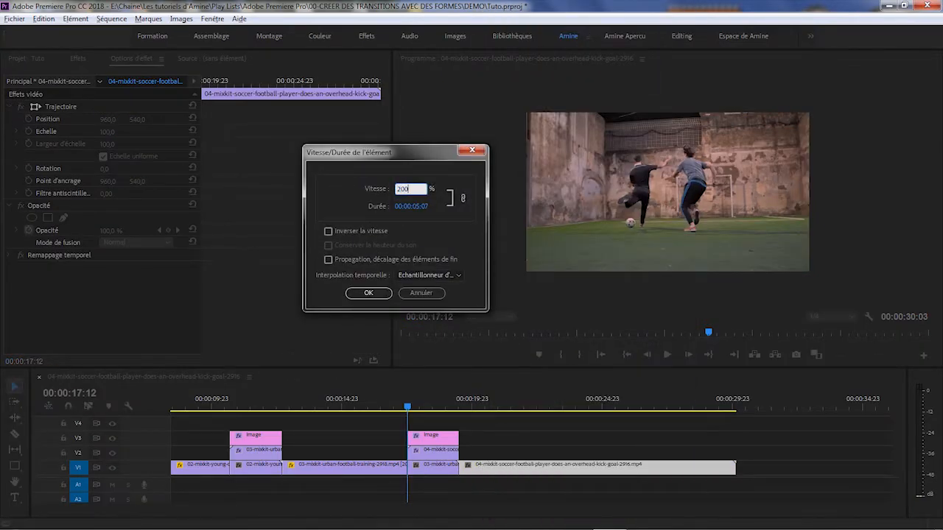
pyautogui.press('Return')
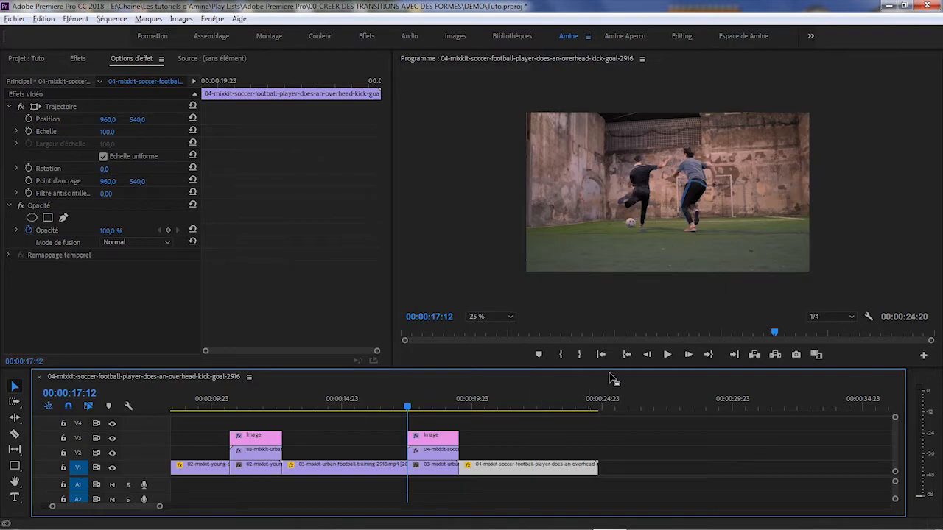
# - Set the Program monitor's playback resolution to Intégrale and return the playhead to the start of the sequence
pyautogui.click(831, 317)
pyautogui.click(830, 327)
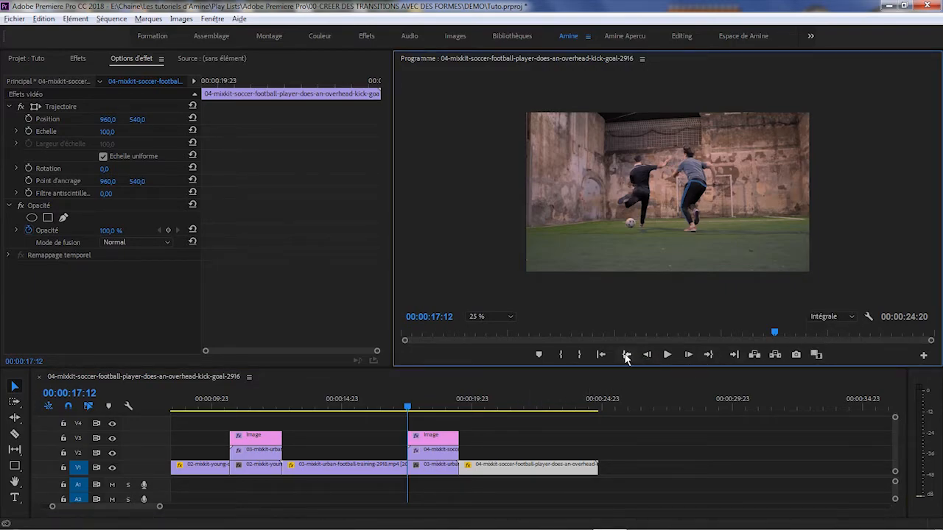
pyautogui.press('Home')
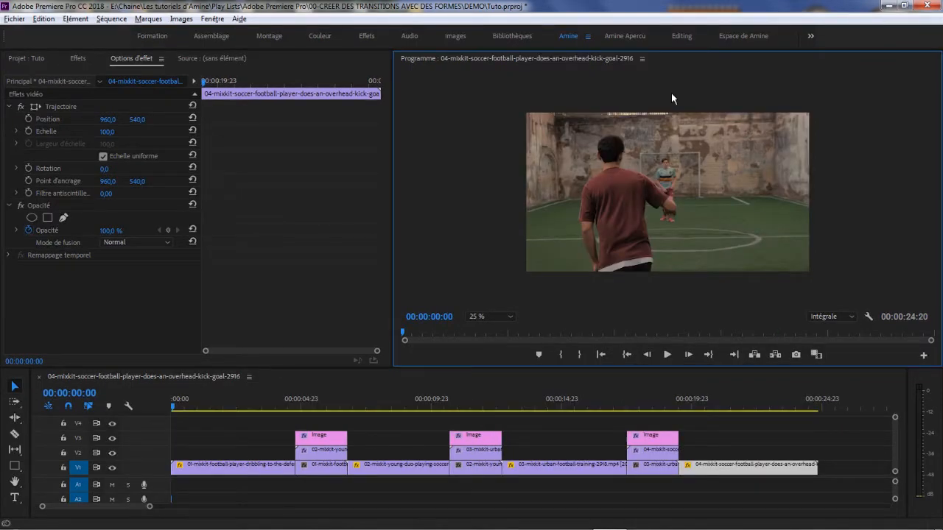
# - Maximize the Program monitor, set its zoom level to Adapter, and play the sequence from the beginning
pyautogui.press('`')
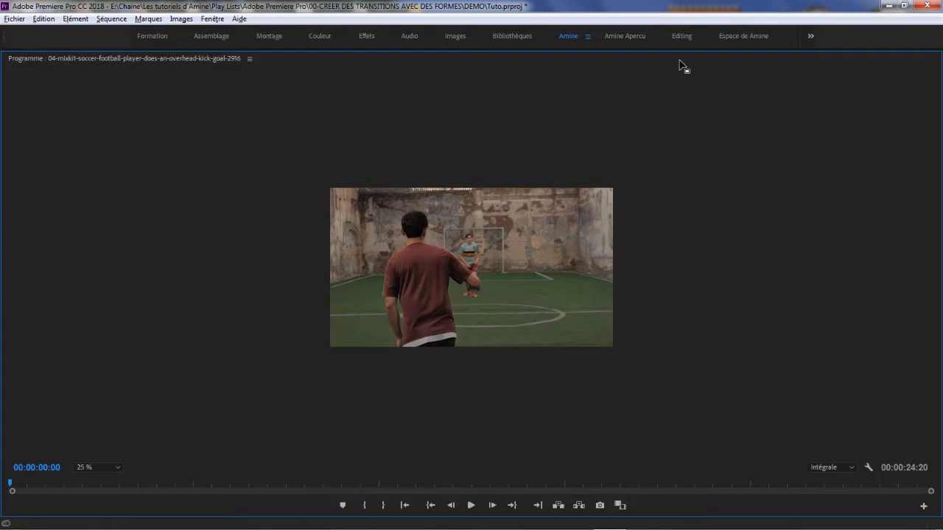
pyautogui.click(96, 465)
pyautogui.click(98, 347)
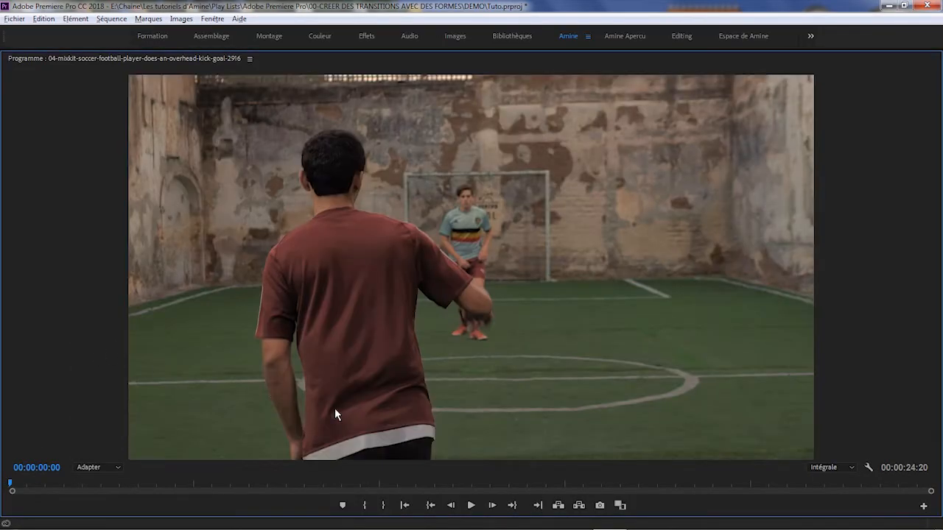
pyautogui.click(472, 507)
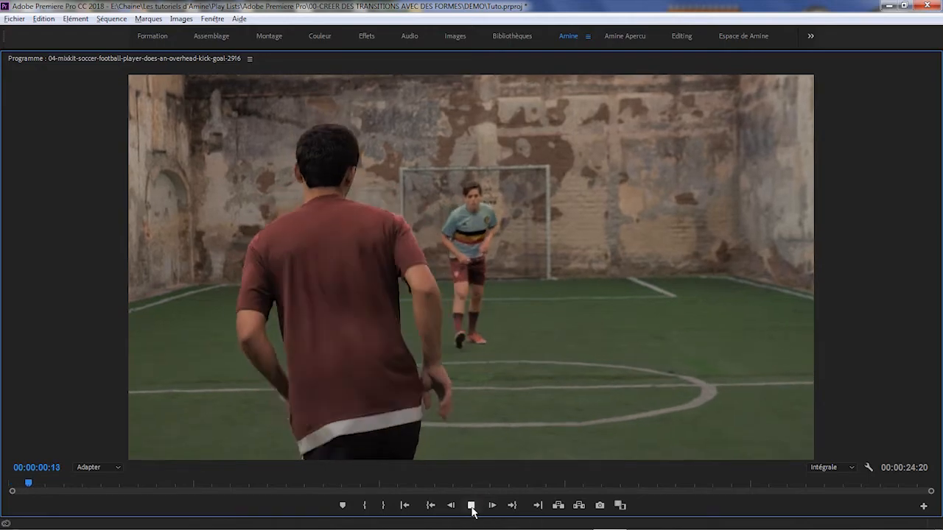